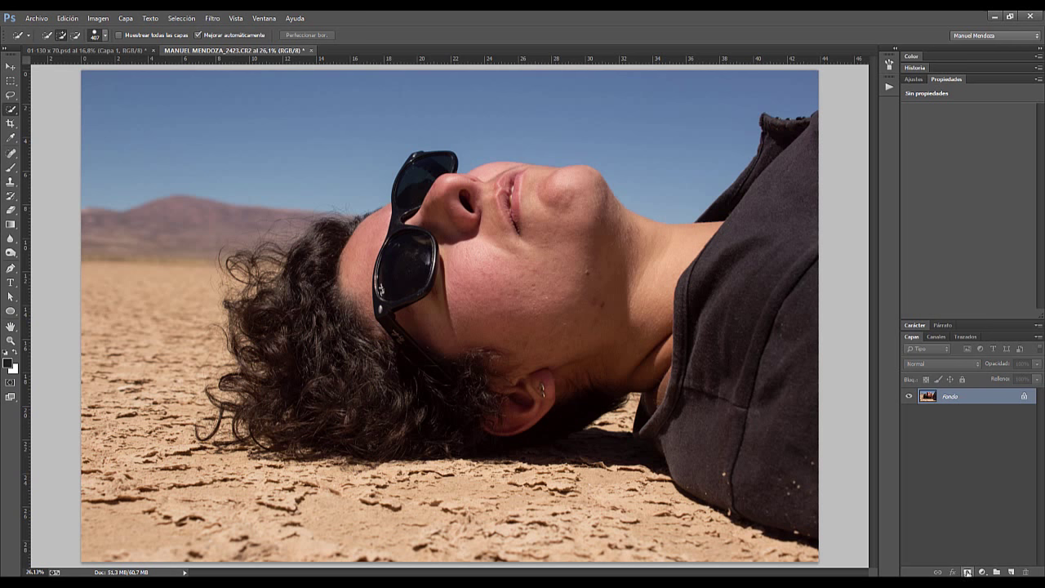
# Step: Add a white layer mask to Capa 0 and show Layers thumbnails at the largest size
pyautogui.click(967, 572)
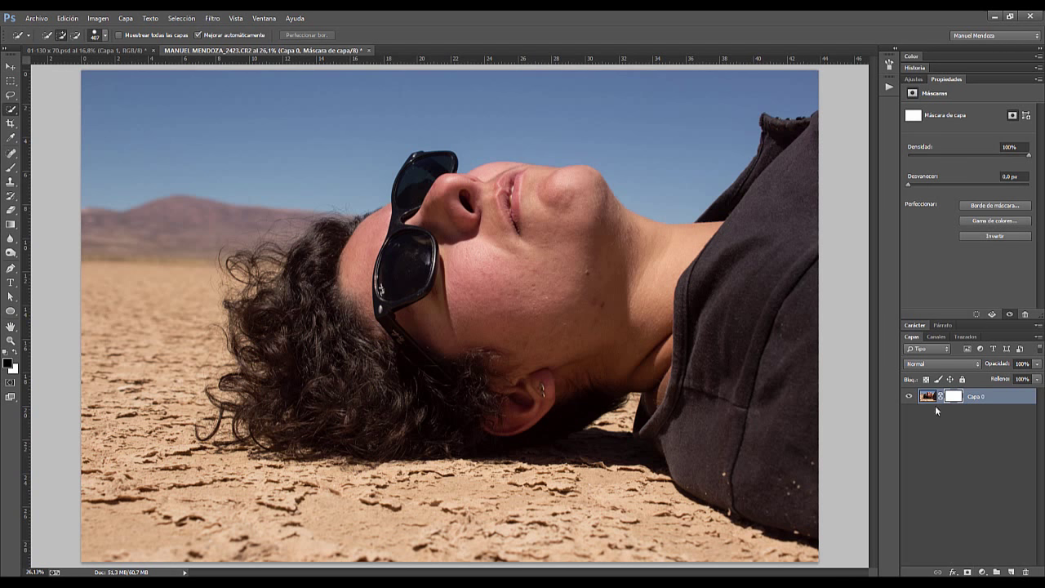
pyautogui.click(1037, 337)
pyautogui.click(980, 301)
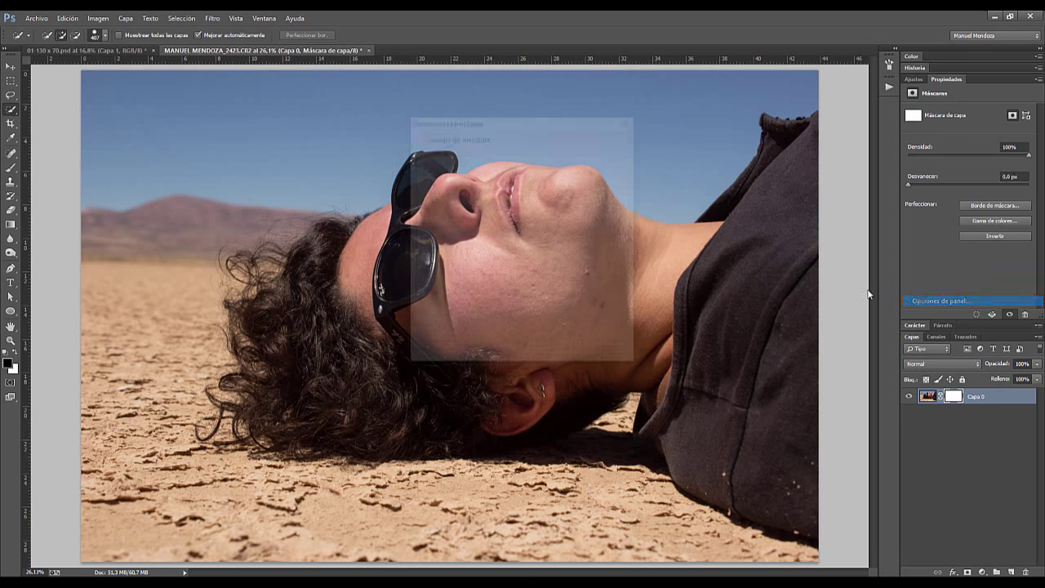
pyautogui.click(448, 239)
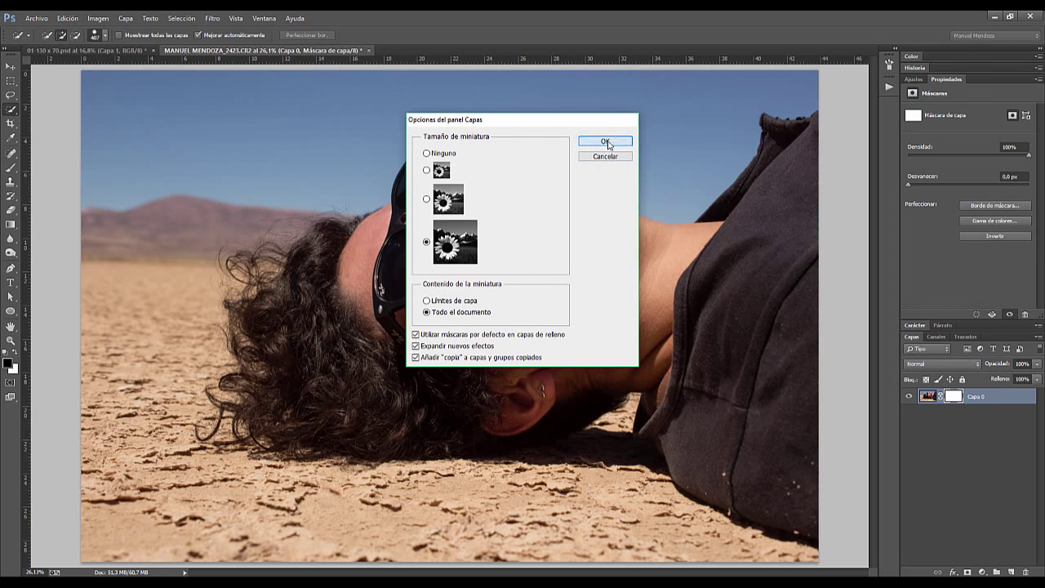
pyautogui.click(605, 142)
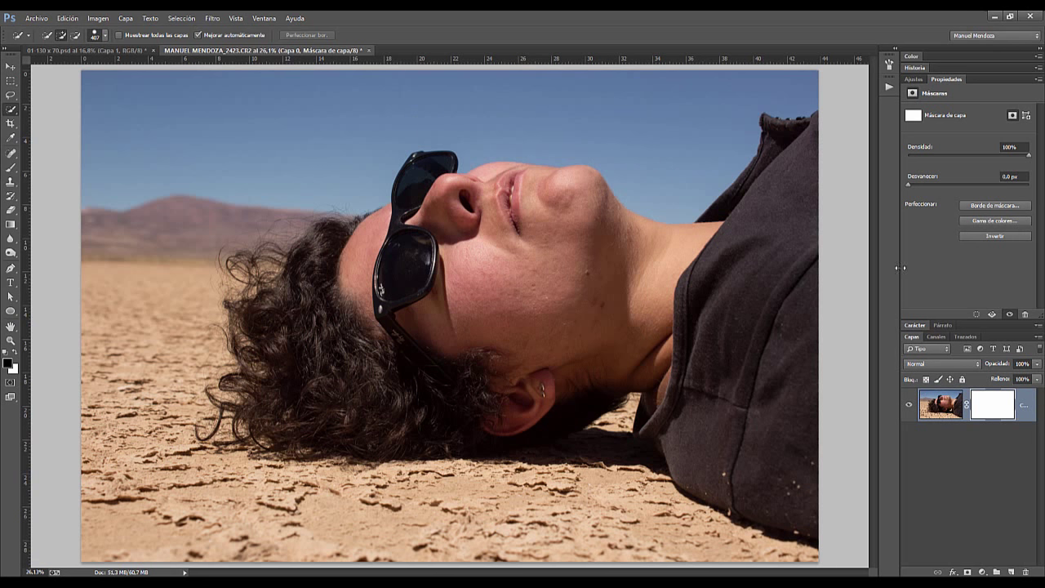
pyautogui.moveTo(902, 267); pyautogui.dragTo(850, 270)
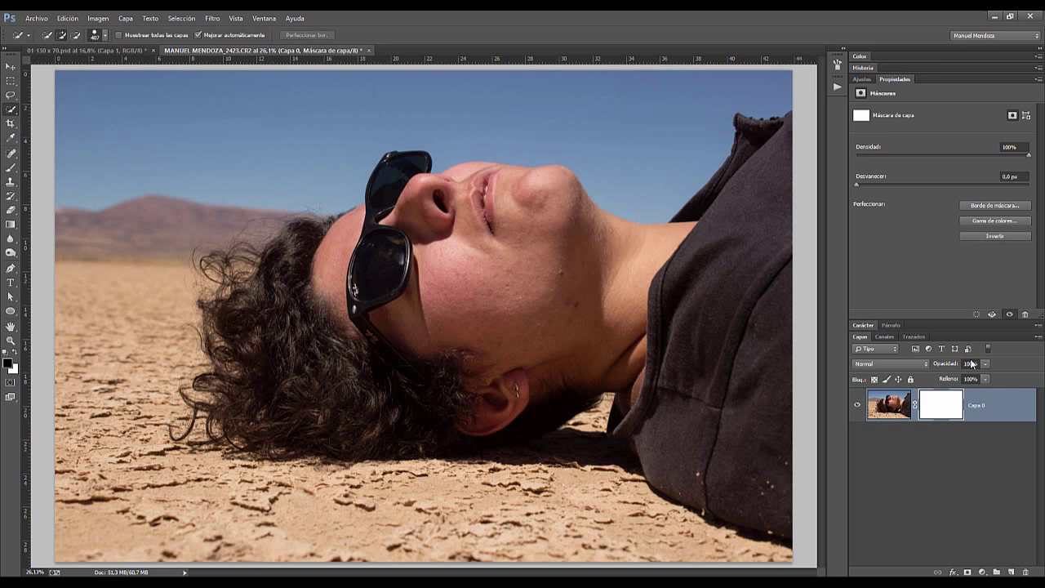
pyautogui.hotkey('ctrl', 'i')
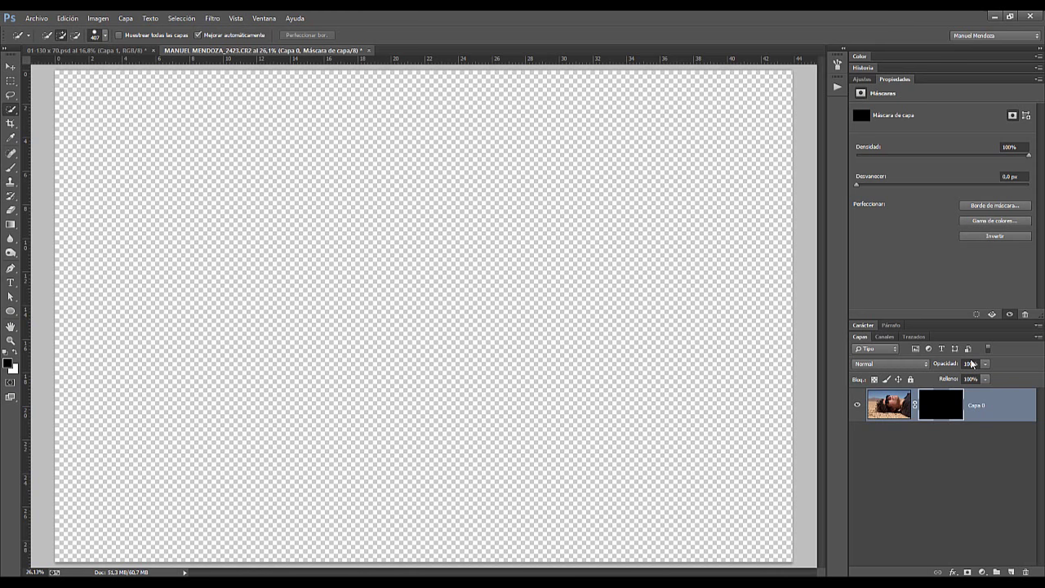
pyautogui.hotkey('ctrl', 'i')
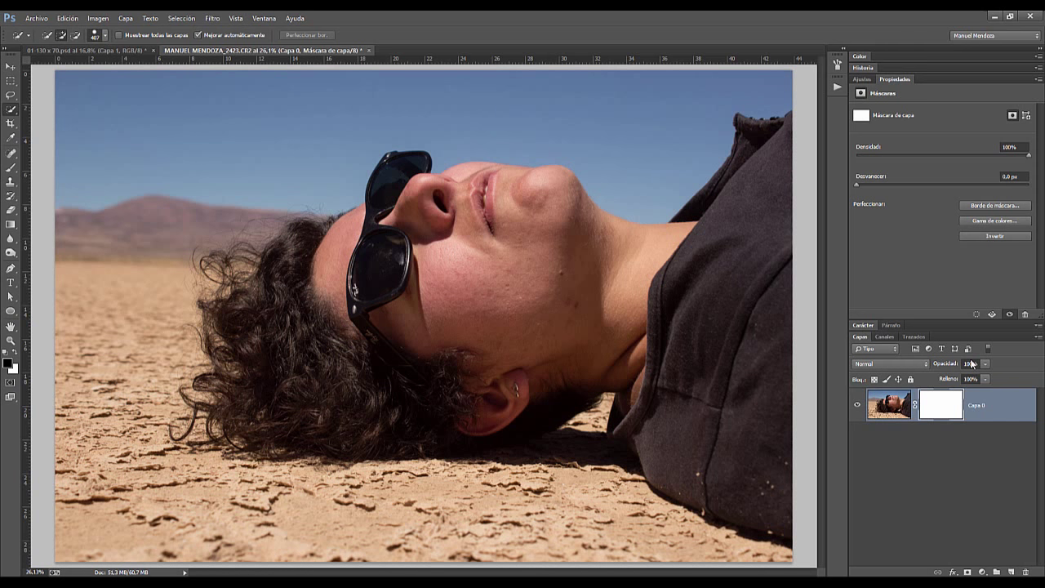
pyautogui.hotkey('ctrl', 'i')
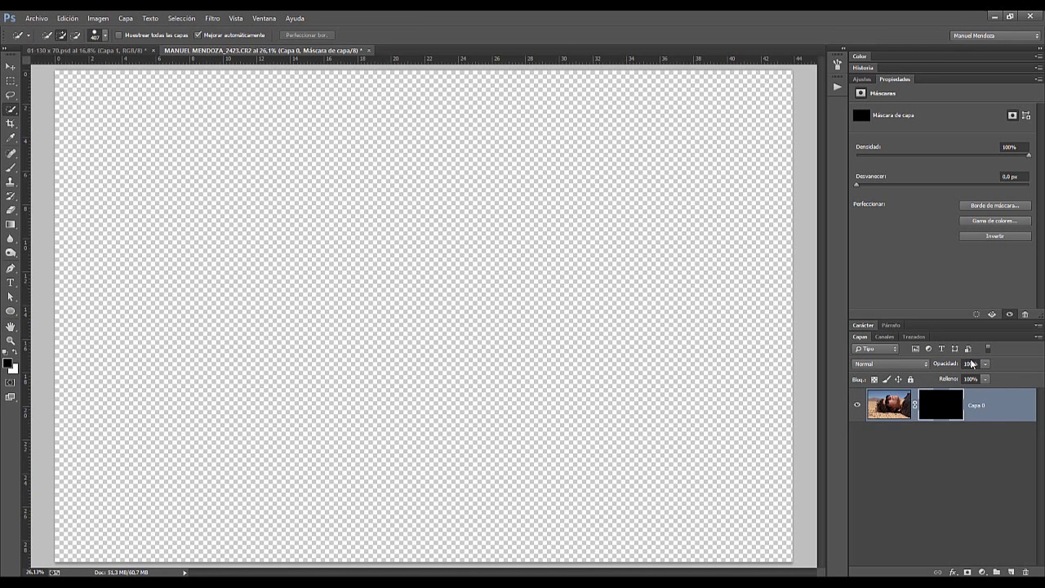
pyautogui.hotkey('ctrl', 'i')
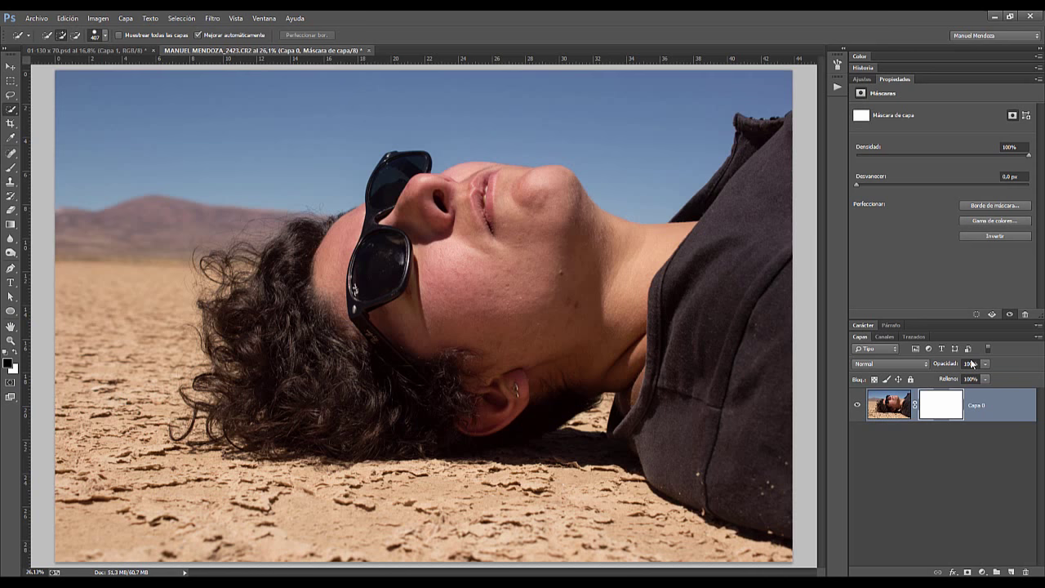
# Step: Enlarge a soft Brush and paint black over the mask to hide the whole portrait
pyautogui.click(11, 168)
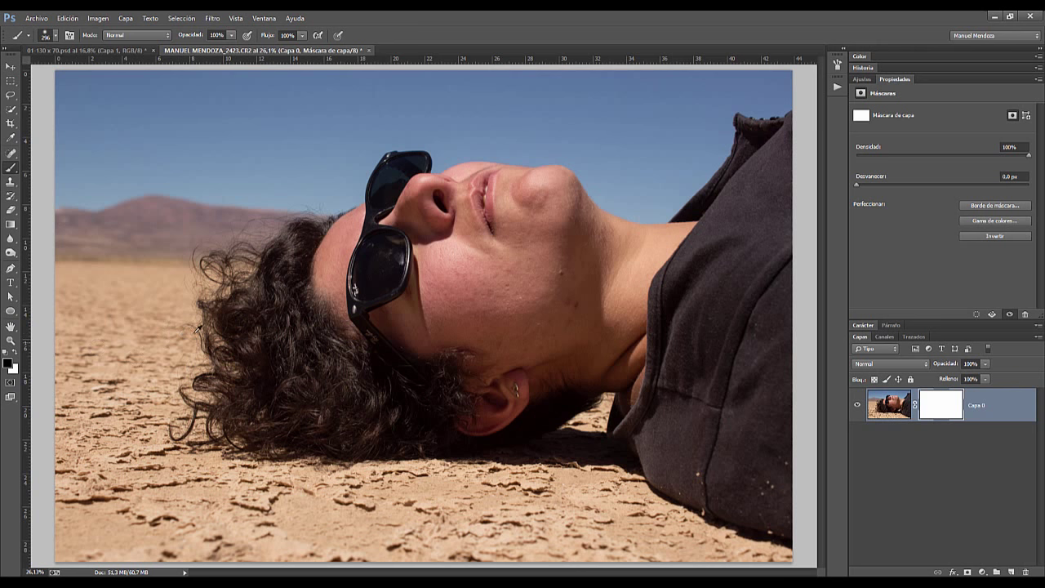
pyautogui.press('alt')
pyautogui.moveTo(232, 350); pyautogui.dragTo(340, 474)
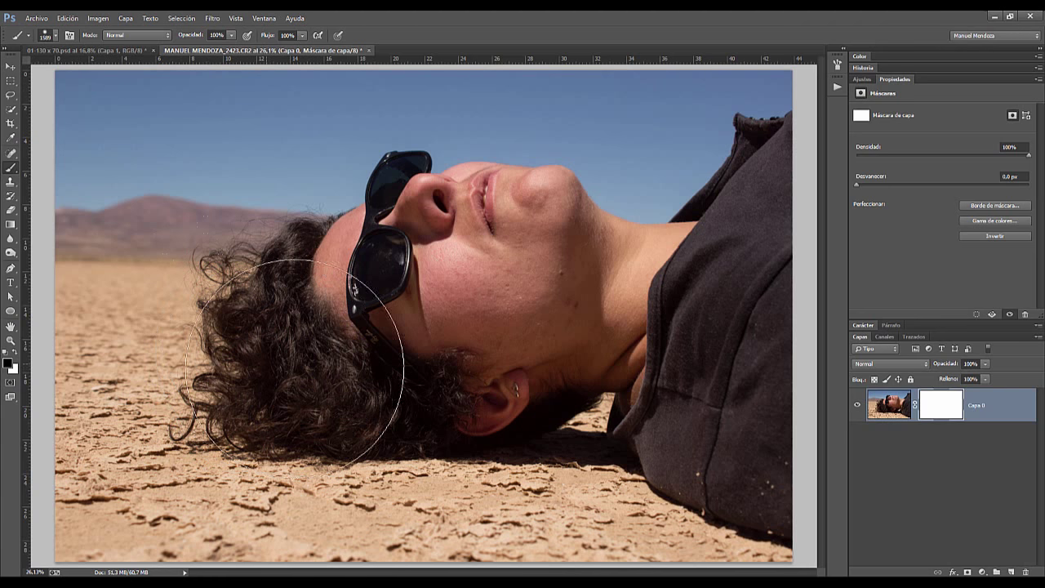
pyautogui.click(276, 315)
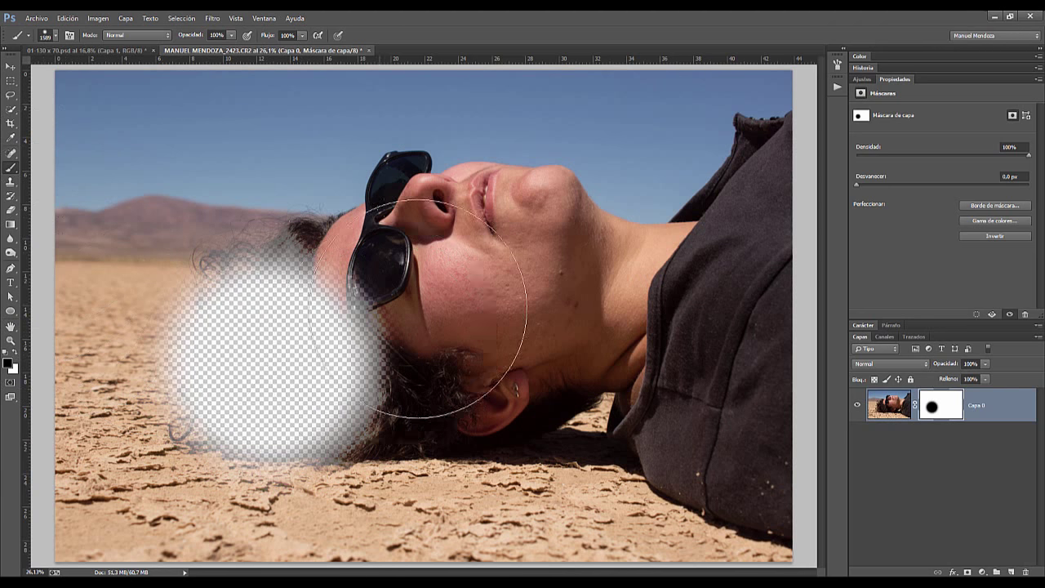
pyautogui.moveTo(450, 326)
pyautogui.mouseDown()
pyautogui.moveTo(272, 205)
pyautogui.moveTo(639, 258)
pyautogui.moveTo(351, 308)
pyautogui.moveTo(234, 371)
pyautogui.moveTo(295, 390)
pyautogui.mouseUp()
pyautogui.moveTo(409, 457)
pyautogui.mouseDown()
pyautogui.moveTo(588, 490)
pyautogui.moveTo(572, 530)
pyautogui.moveTo(82, 531)
pyautogui.mouseUp()
pyautogui.moveTo(375, 531); pyautogui.dragTo(735, 147)
pyautogui.moveTo(571, 98); pyautogui.dragTo(82, 106)
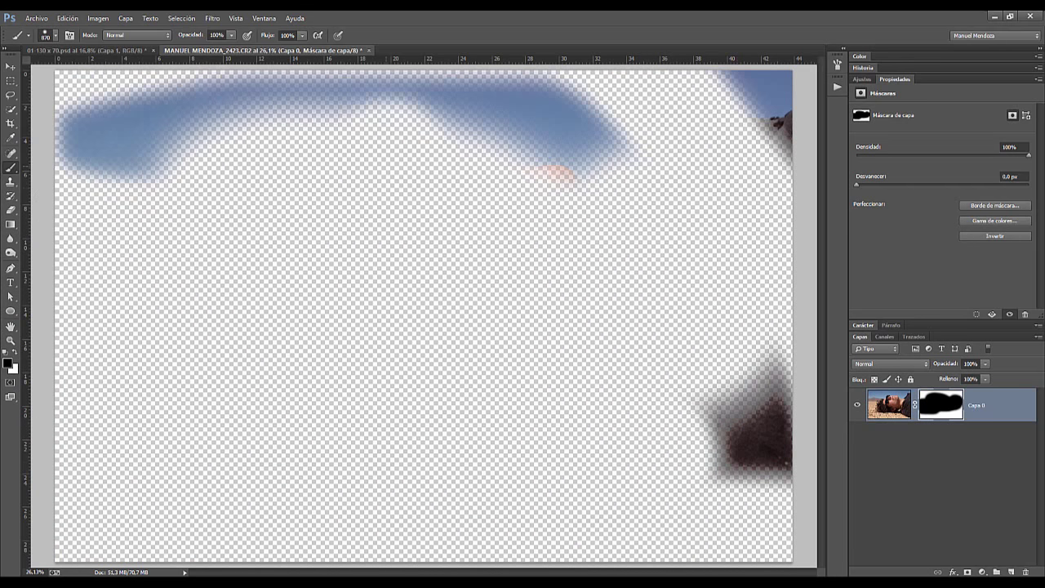
pyautogui.moveTo(81, 147)
pyautogui.mouseDown()
pyautogui.moveTo(441, 123)
pyautogui.moveTo(759, 367)
pyautogui.mouseUp()
pyautogui.moveTo(719, 441)
pyautogui.mouseDown()
pyautogui.moveTo(490, 98)
pyautogui.moveTo(768, 90)
pyautogui.mouseUp()
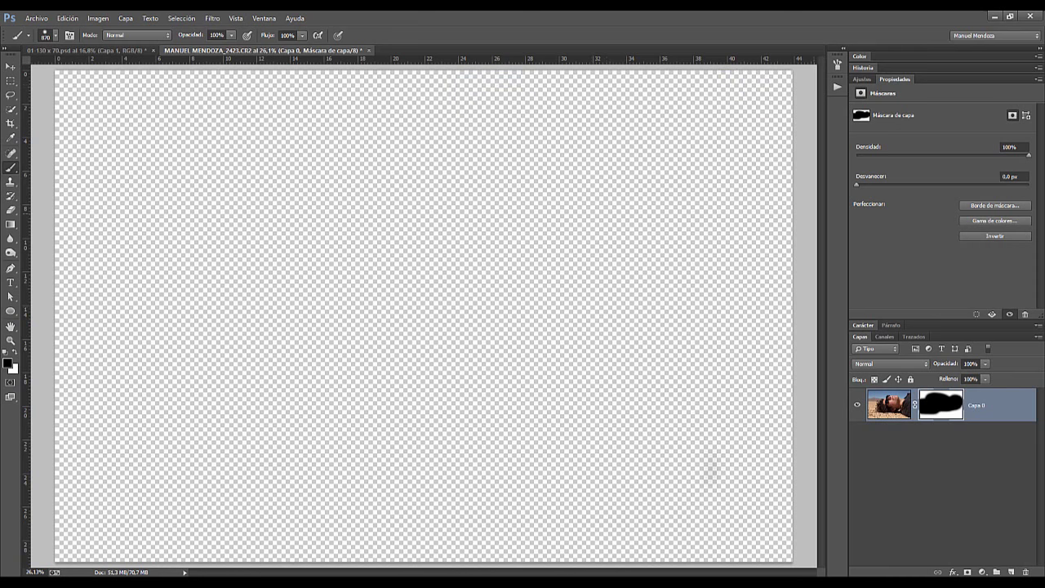
# Step: Paint white on the mask to reveal the face, sunglasses, sky and sand again
pyautogui.click(14, 350)
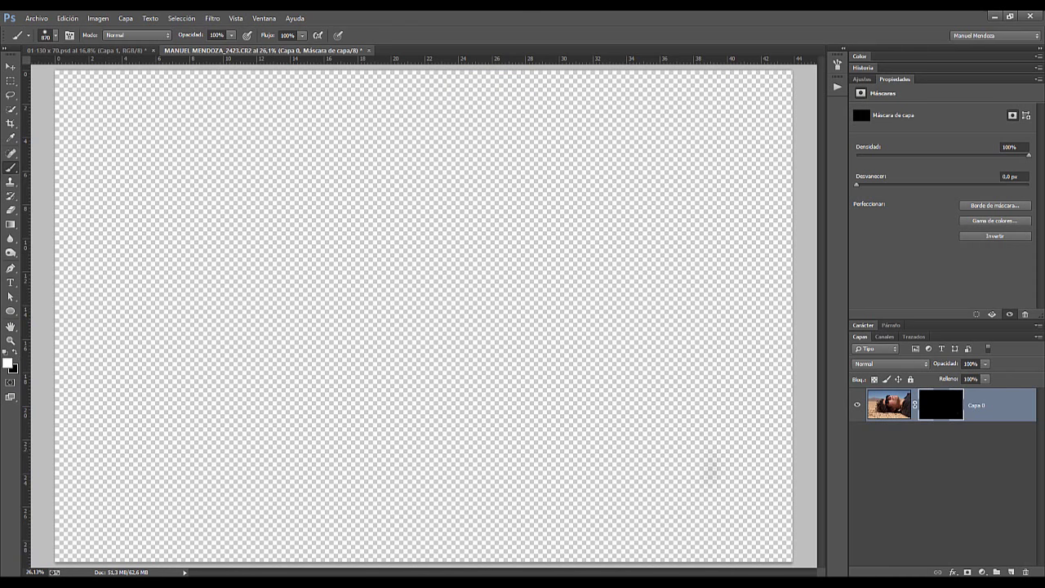
pyautogui.moveTo(529, 475)
pyautogui.mouseDown()
pyautogui.moveTo(408, 384)
pyautogui.moveTo(645, 359)
pyautogui.moveTo(654, 327)
pyautogui.mouseUp()
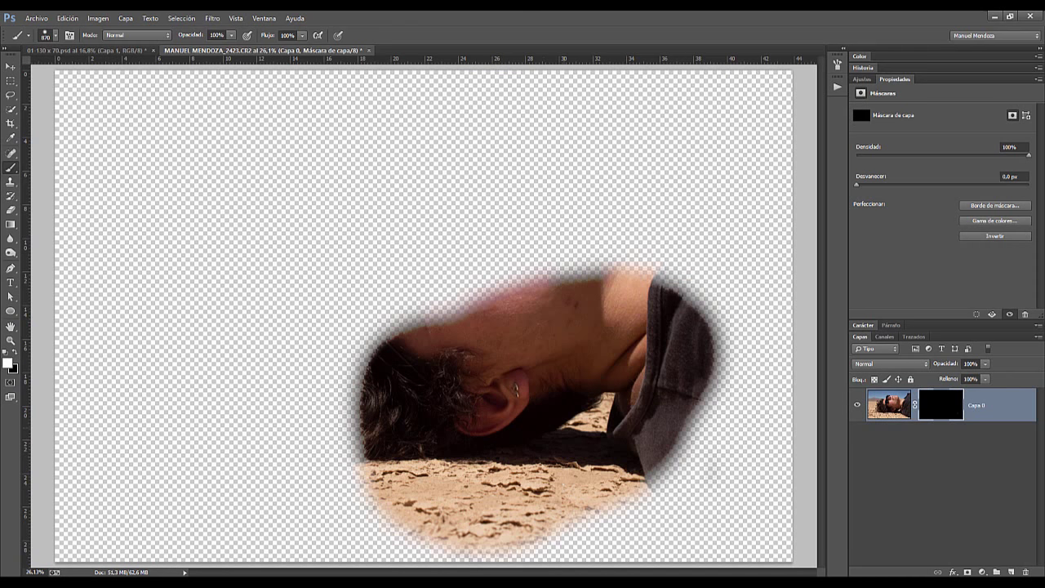
pyautogui.moveTo(360, 424)
pyautogui.mouseDown()
pyautogui.moveTo(212, 490)
pyautogui.moveTo(571, 213)
pyautogui.moveTo(261, 212)
pyautogui.moveTo(147, 310)
pyautogui.mouseUp()
pyautogui.moveTo(106, 245)
pyautogui.mouseDown()
pyautogui.moveTo(571, 114)
pyautogui.moveTo(760, 457)
pyautogui.moveTo(81, 343)
pyautogui.moveTo(131, 441)
pyautogui.mouseUp()
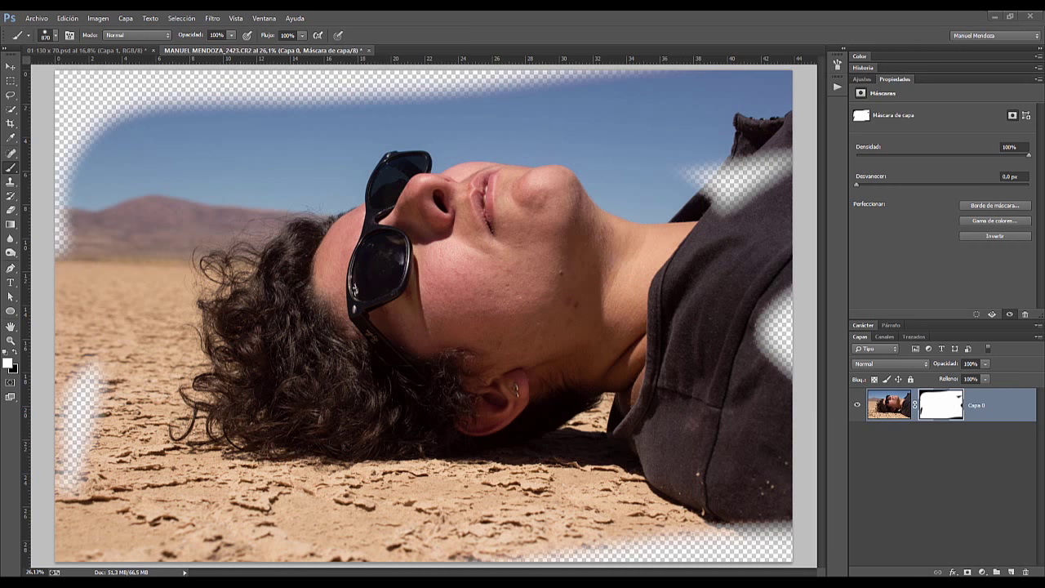
# Step: Fill the whole layer mask with black, then undo the fill
pyautogui.press('F10')
pyautogui.hotkey('ctrl', 'BackSpace')
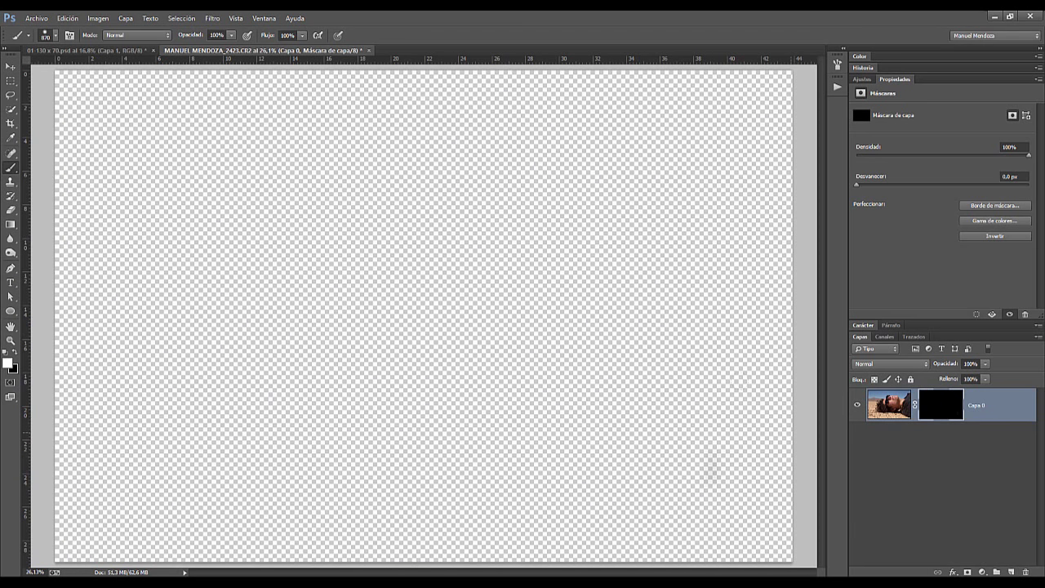
pyautogui.hotkey('ctrl', 'z')
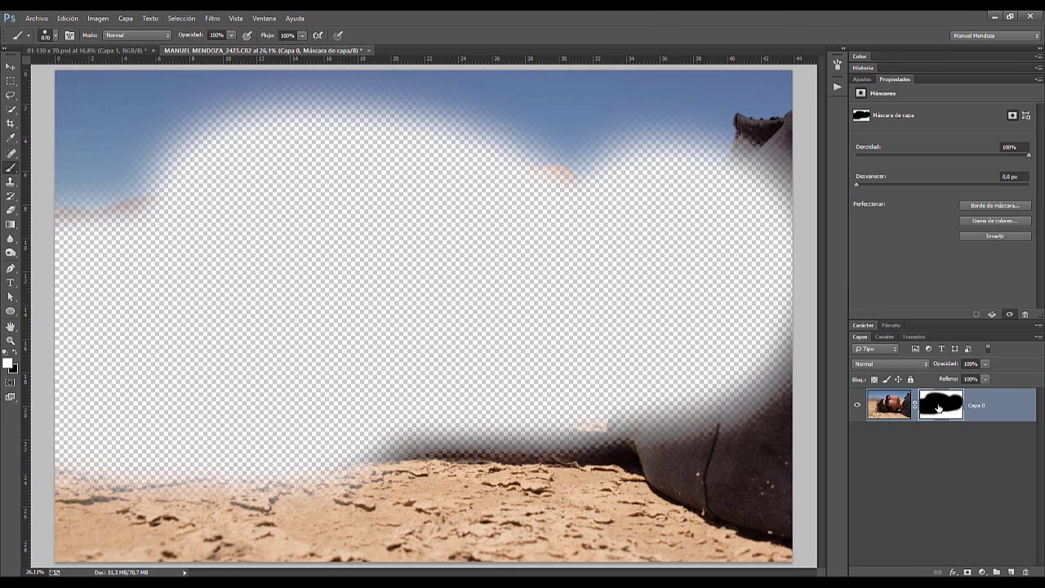
# Step: Delete Capa 0's layer mask with Eliminar máscara de capa
pyautogui.rightClick(936, 407)
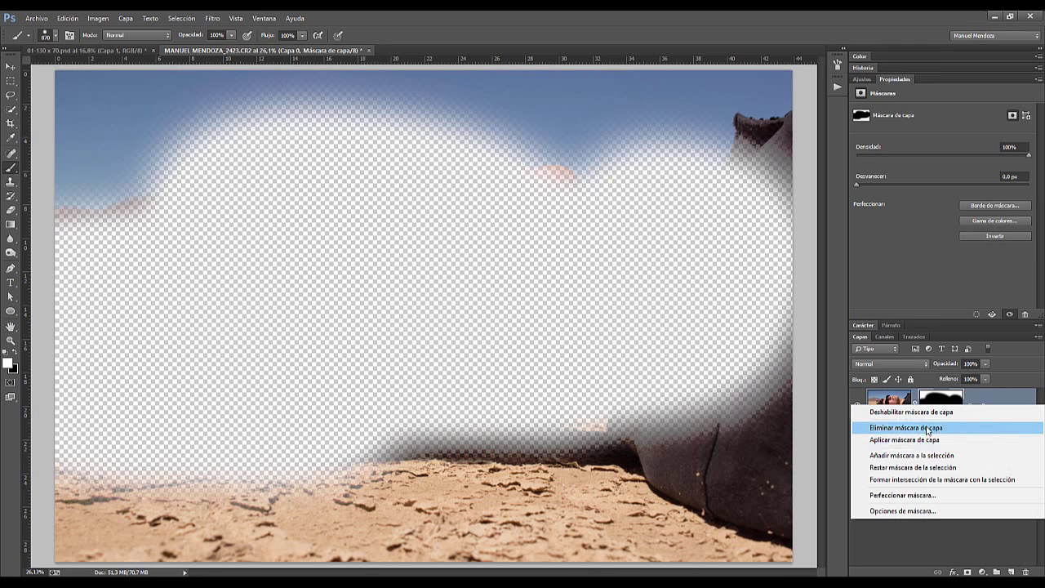
pyautogui.click(926, 425)
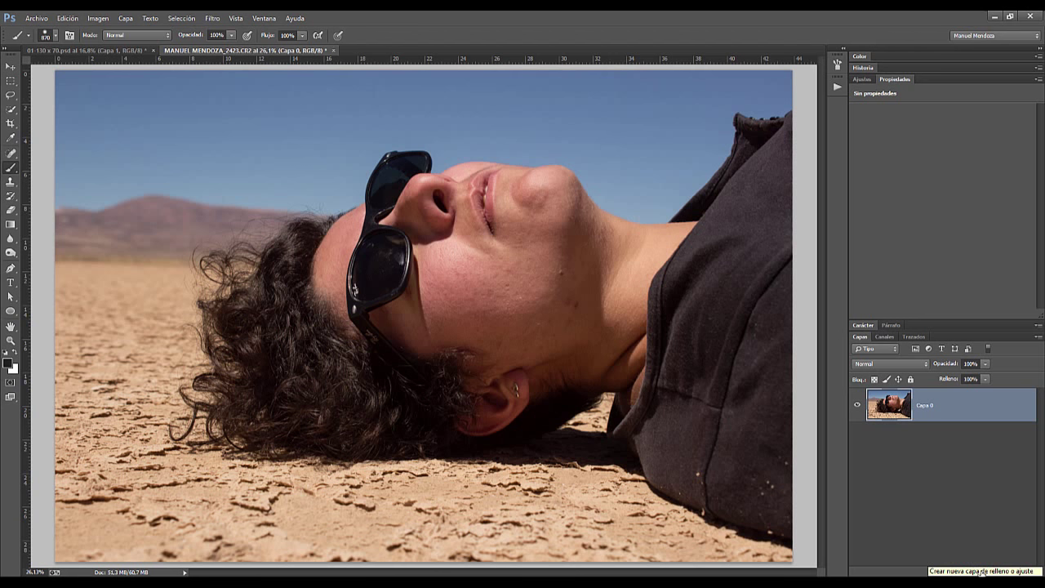
pyautogui.click(982, 572)
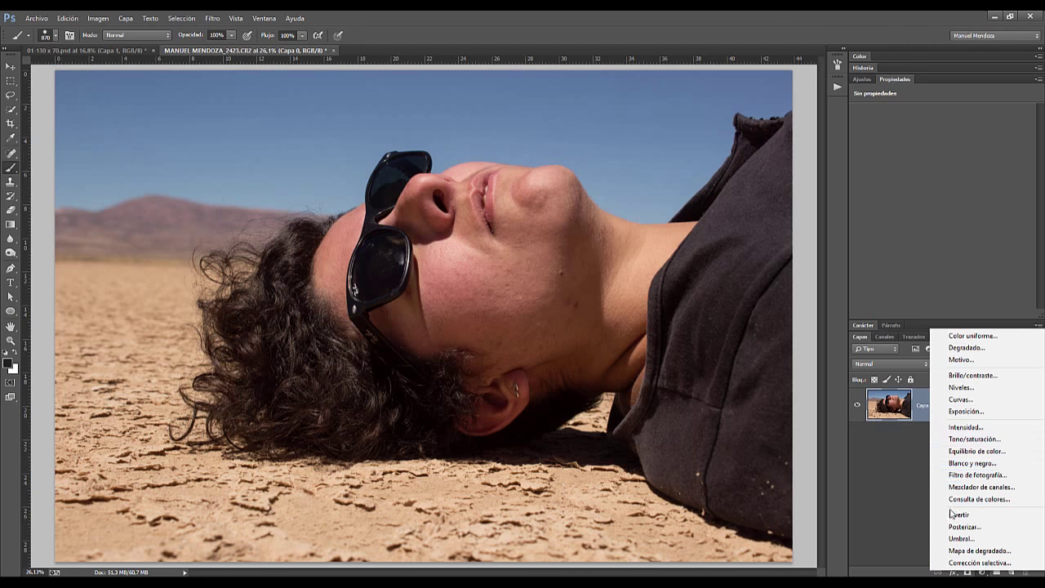
pyautogui.click(964, 439)
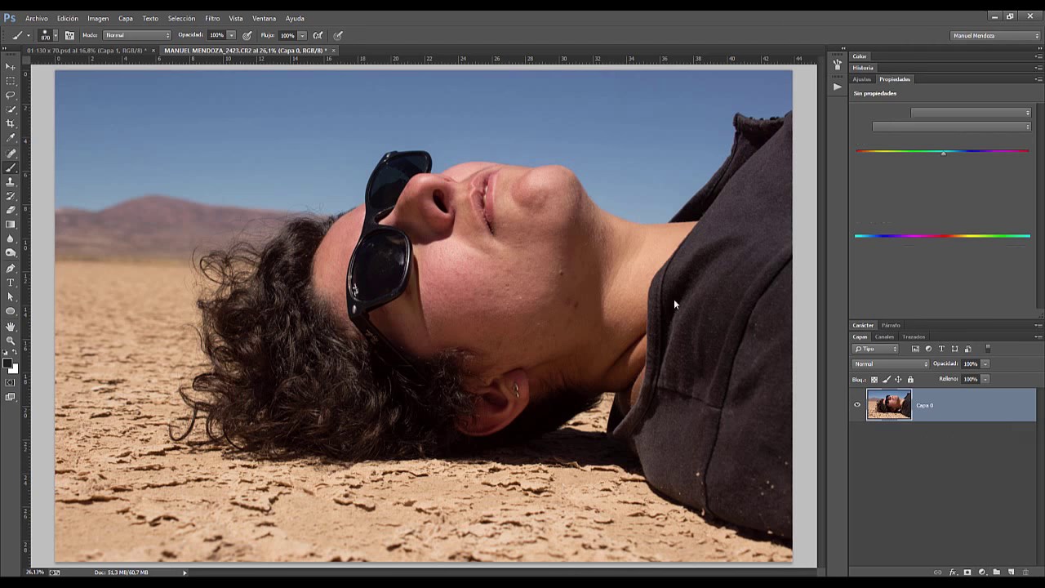
pyautogui.moveTo(859, 175); pyautogui.dragTo(832, 173)
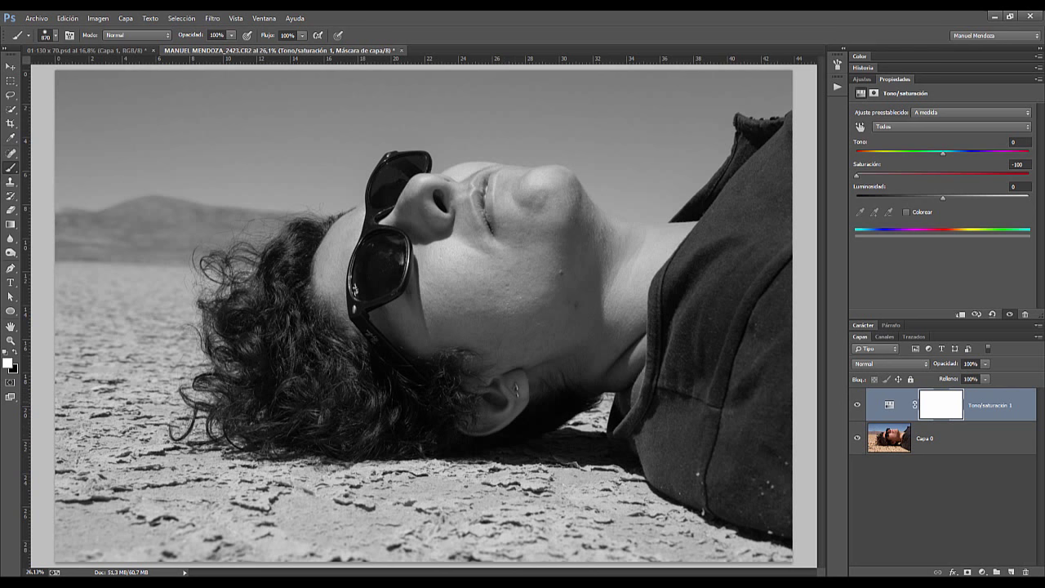
pyautogui.click(13, 352)
pyautogui.moveTo(429, 335); pyautogui.dragTo(482, 274)
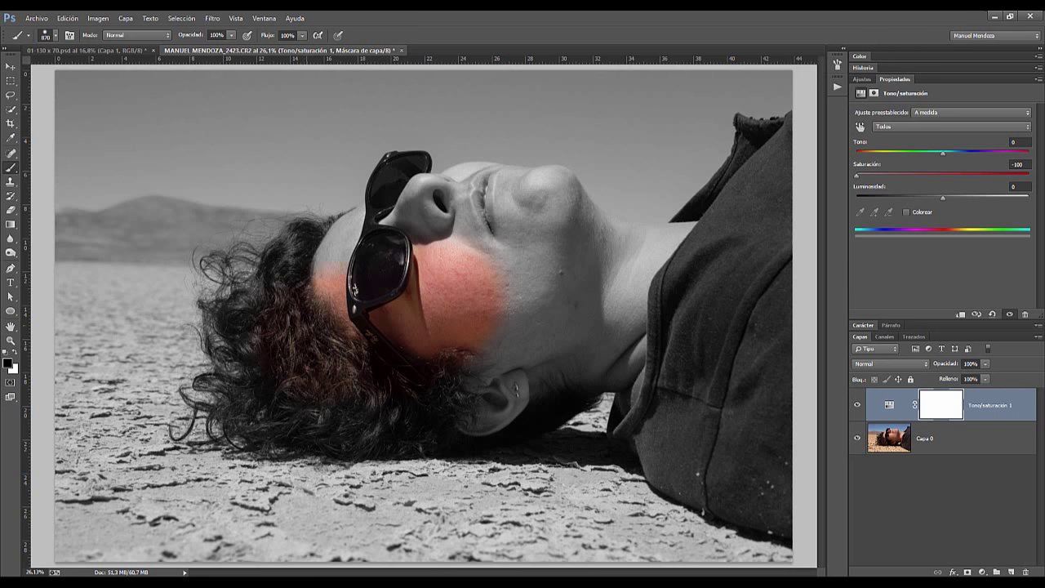
pyautogui.moveTo(326, 258); pyautogui.dragTo(351, 228)
pyautogui.moveTo(506, 262); pyautogui.dragTo(531, 303)
pyautogui.moveTo(653, 408); pyautogui.dragTo(759, 384)
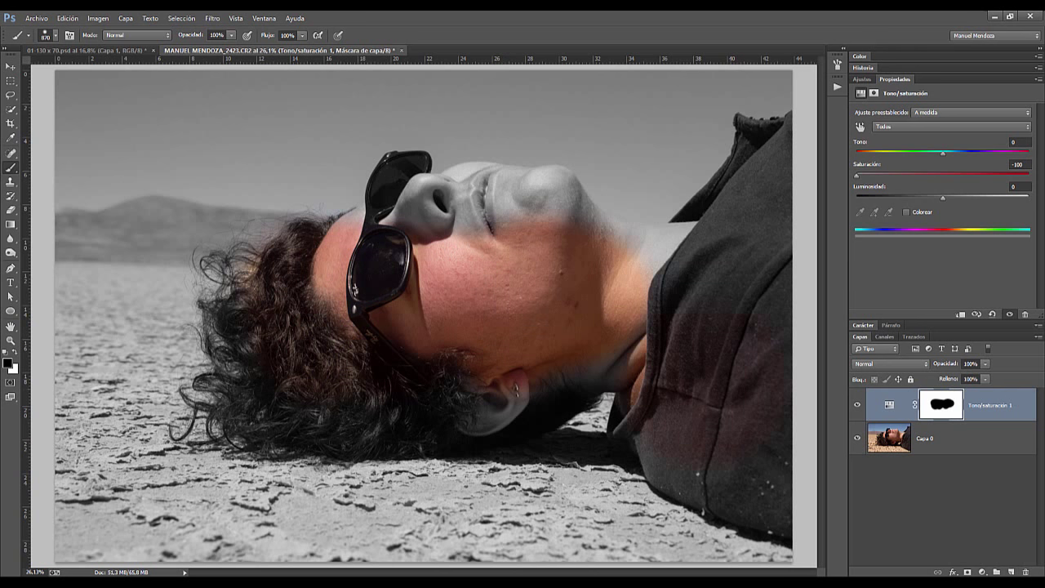
pyautogui.moveTo(483, 204); pyautogui.dragTo(433, 214)
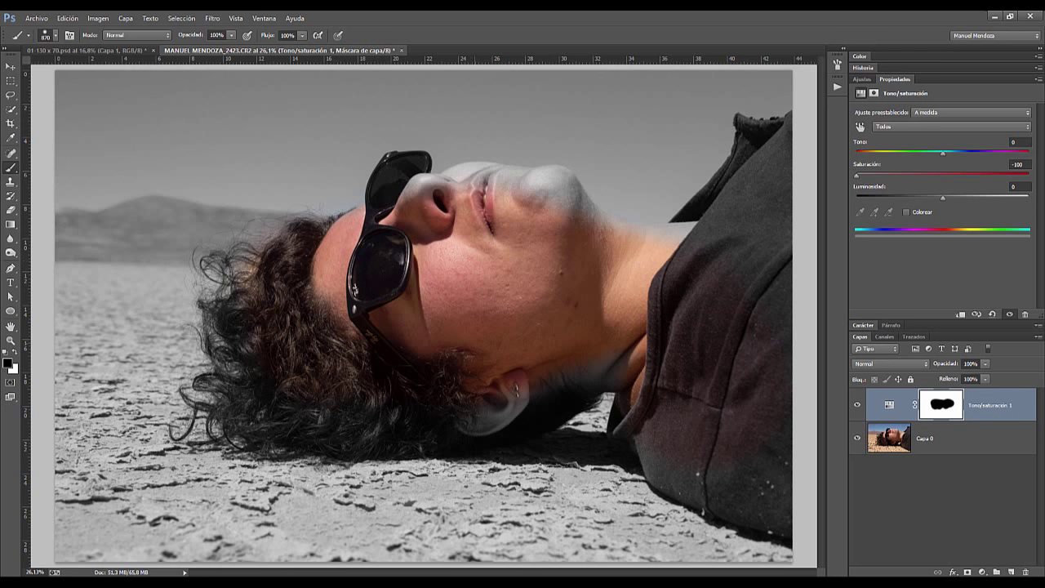
pyautogui.moveTo(490, 188); pyautogui.dragTo(480, 176)
pyautogui.moveTo(270, 261); pyautogui.dragTo(383, 392)
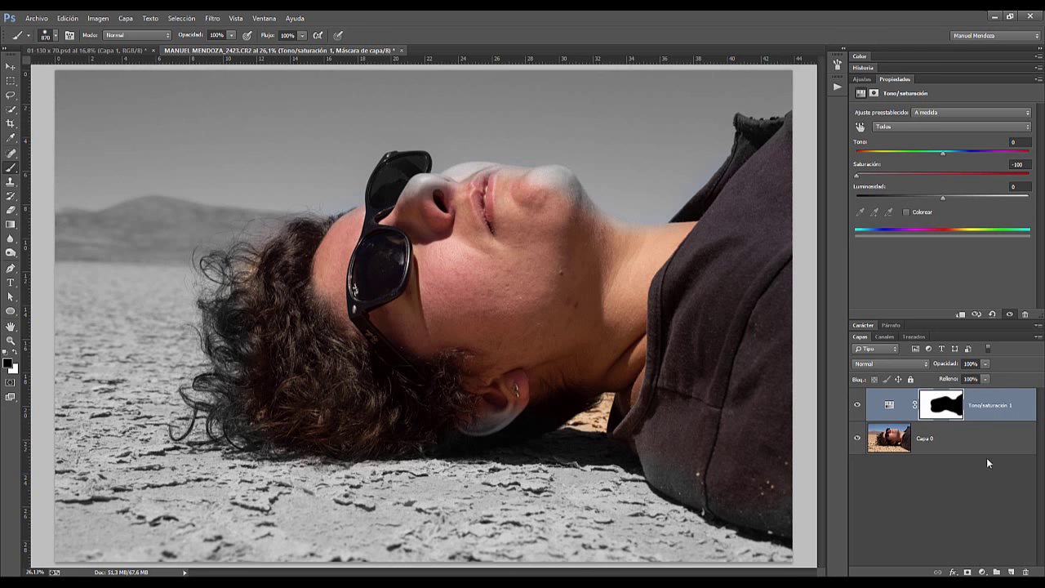
pyautogui.moveTo(984, 410); pyautogui.dragTo(1026, 572)
# Step: Add a Curves adjustment layer and raise its curve point to 95/133
pyautogui.click(982, 571)
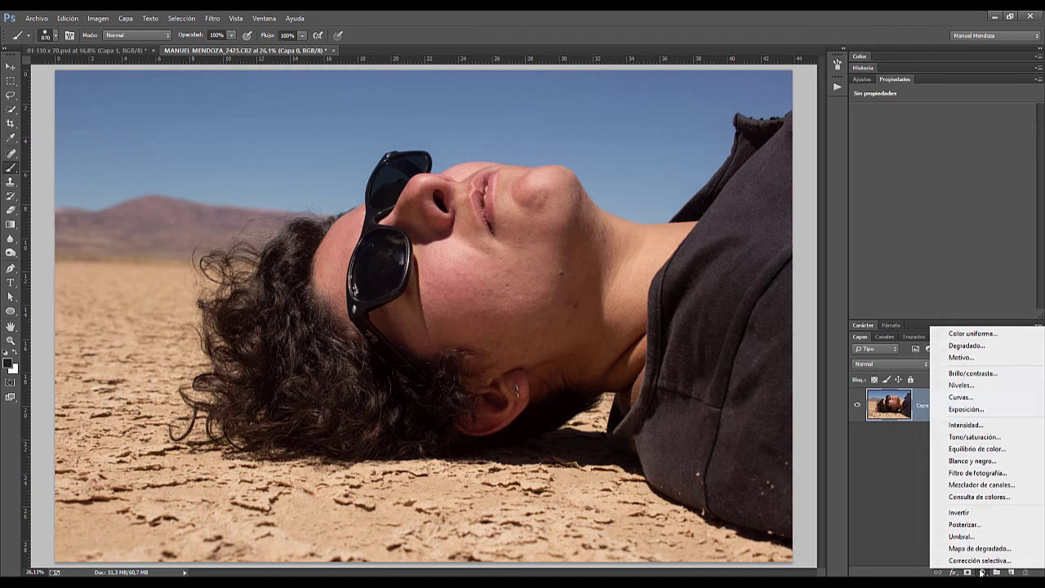
pyautogui.click(952, 398)
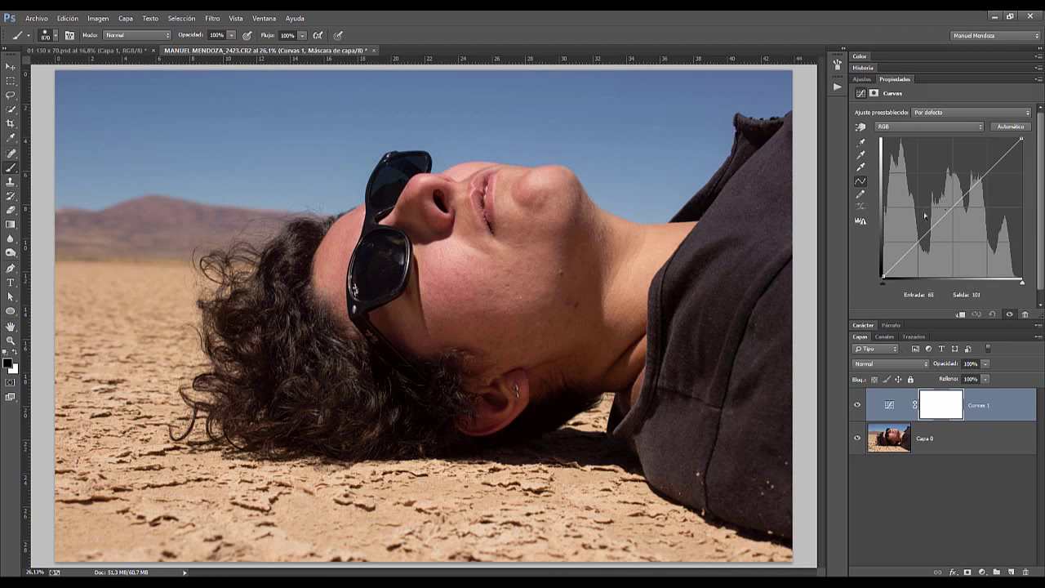
pyautogui.moveTo(949, 212)
pyautogui.mouseDown()
pyautogui.moveTo(941, 204)
pyautogui.moveTo(953, 216)
pyautogui.mouseUp()
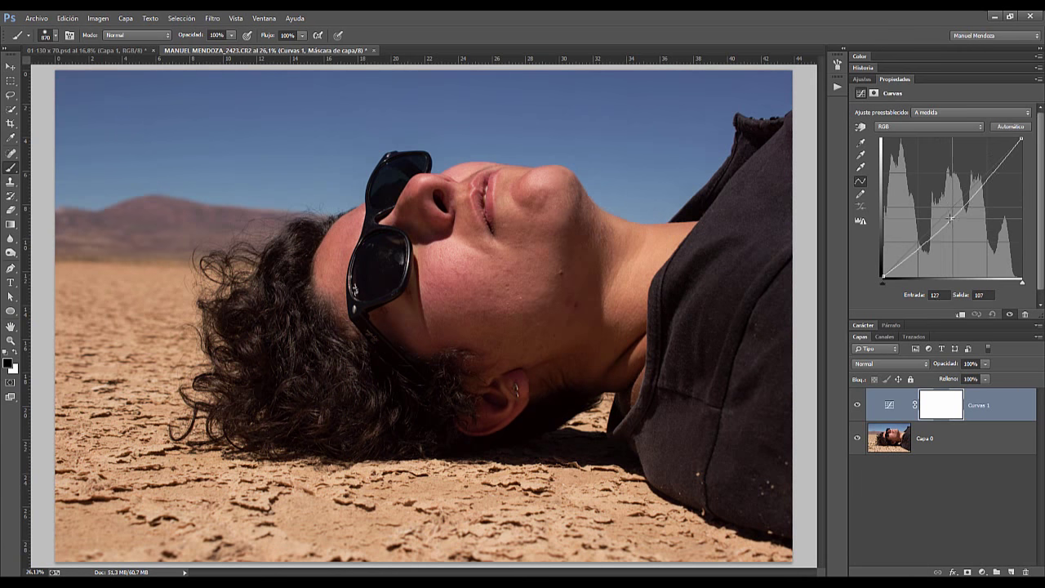
pyautogui.moveTo(952, 217); pyautogui.dragTo(937, 210)
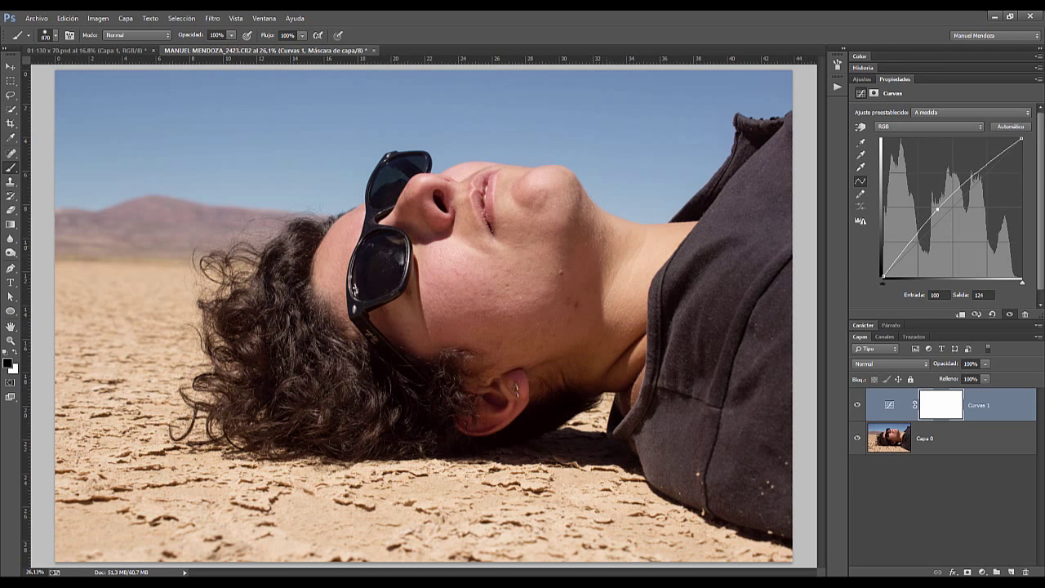
pyautogui.moveTo(937, 209); pyautogui.dragTo(935, 202)
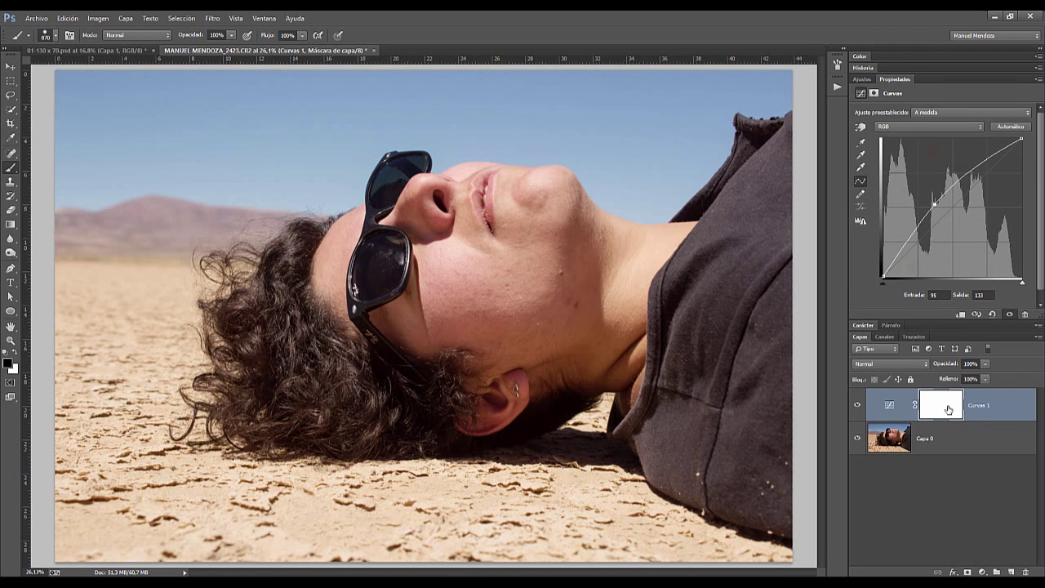
# Step: Paint black over the face on the Curves 1 mask, then restore it to solid white
pyautogui.click(947, 411)
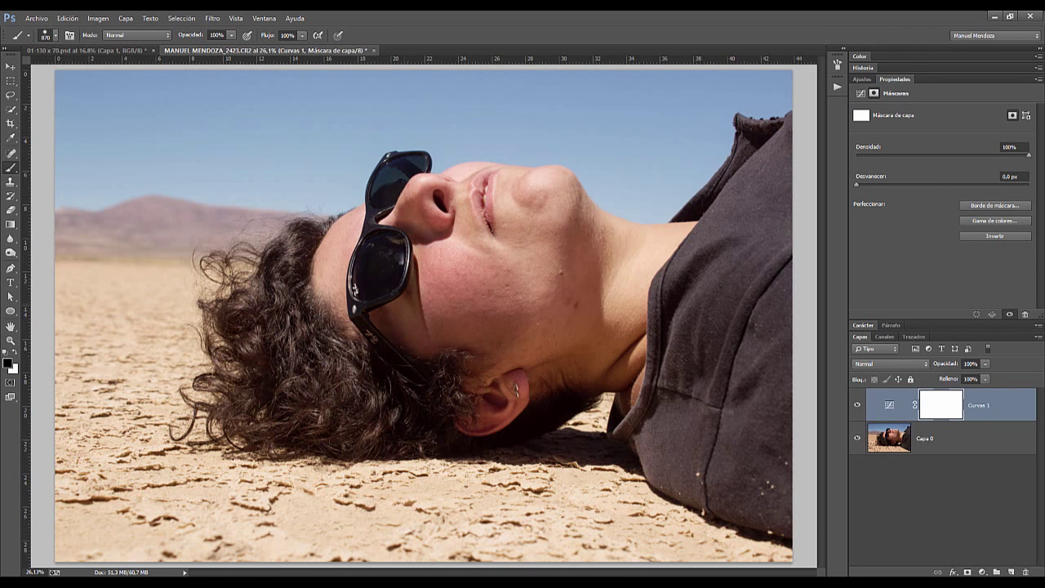
pyautogui.moveTo(339, 246)
pyautogui.mouseDown()
pyautogui.moveTo(457, 225)
pyautogui.moveTo(544, 269)
pyautogui.moveTo(657, 298)
pyautogui.moveTo(694, 405)
pyautogui.moveTo(702, 212)
pyautogui.mouseUp()
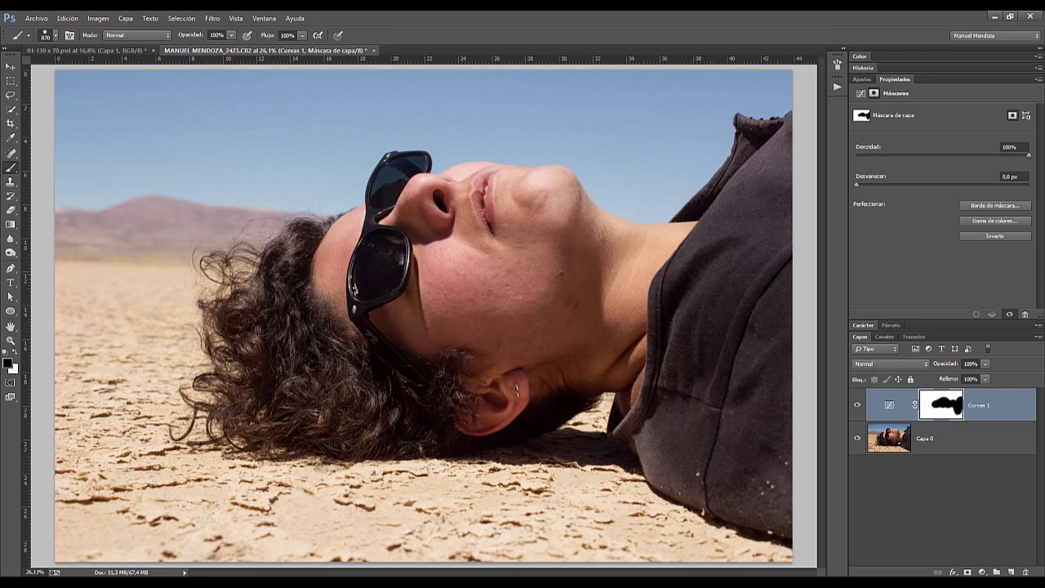
pyautogui.hotkey('ctrl', 'BackSpace')
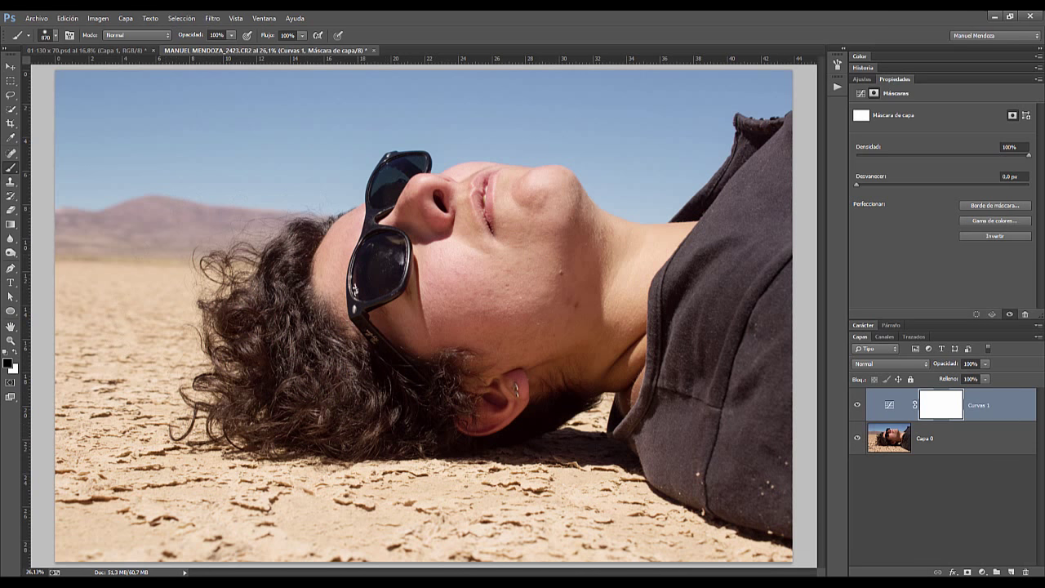
# Step: Paint black on the Curves 1 mask over the lower-left desert and the upper sky
pyautogui.moveTo(204, 384)
pyautogui.mouseDown()
pyautogui.moveTo(82, 531)
pyautogui.moveTo(188, 498)
pyautogui.mouseUp()
pyautogui.moveTo(74, 408); pyautogui.dragTo(164, 278)
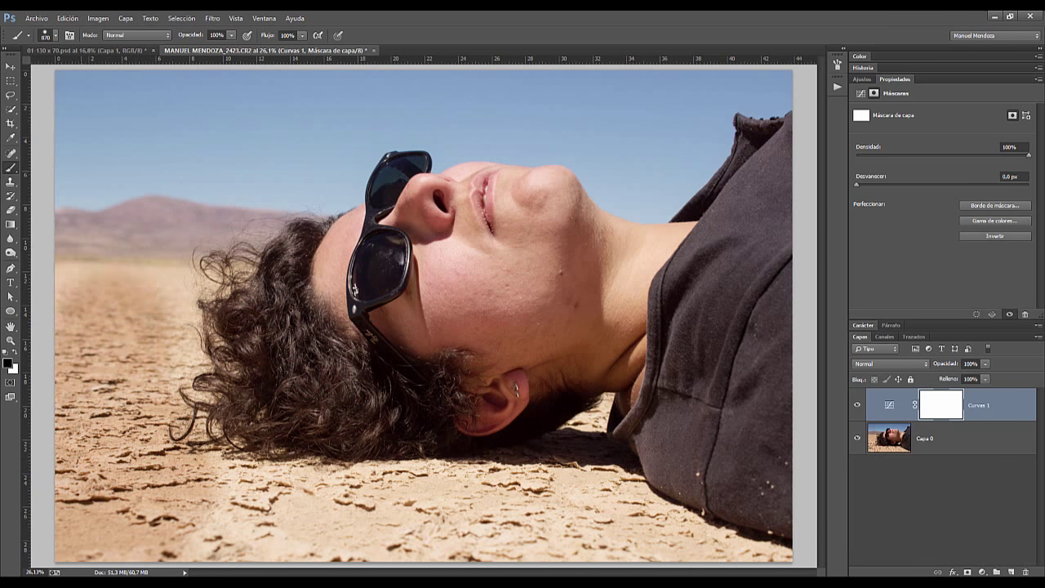
pyautogui.moveTo(176, 359); pyautogui.dragTo(204, 408)
pyautogui.moveTo(310, 131); pyautogui.dragTo(123, 262)
pyautogui.moveTo(278, 81); pyautogui.dragTo(81, 245)
pyautogui.moveTo(81, 122)
pyautogui.mouseDown()
pyautogui.moveTo(310, 98)
pyautogui.moveTo(400, 188)
pyautogui.mouseUp()
pyautogui.moveTo(383, 106); pyautogui.dragTo(351, 196)
pyautogui.moveTo(409, 163)
pyautogui.mouseDown()
pyautogui.moveTo(539, 123)
pyautogui.moveTo(653, 130)
pyautogui.moveTo(563, 167)
pyautogui.mouseUp()
pyautogui.moveTo(637, 179)
pyautogui.mouseDown()
pyautogui.moveTo(735, 90)
pyautogui.moveTo(621, 192)
pyautogui.mouseUp()
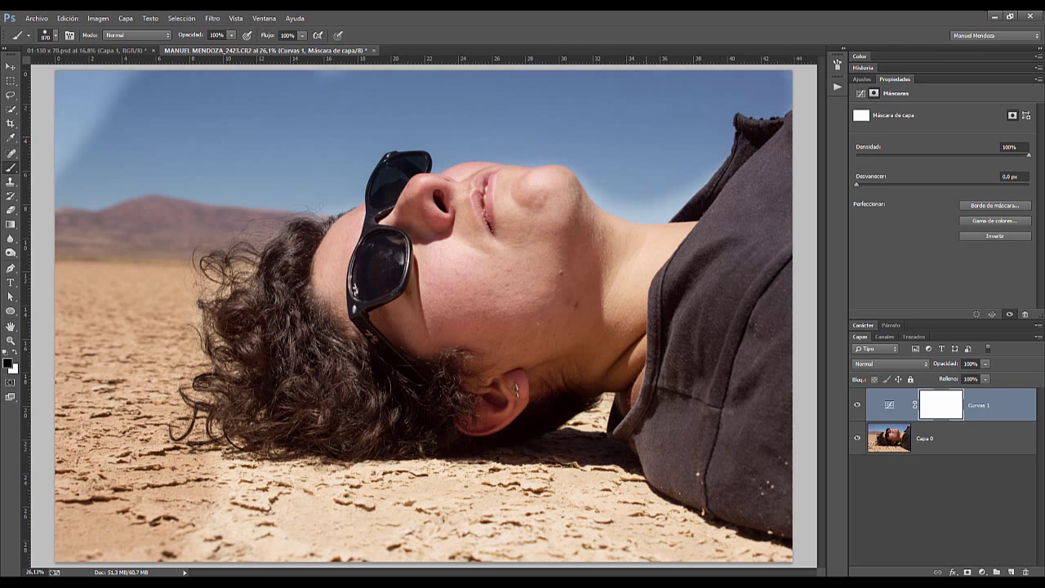
# Step: Zoom in to remove the light halo along the jaw and neck, then enlarge the brush
pyautogui.scroll(1, 653, 164)
pyautogui.scroll(1, 630, 215)
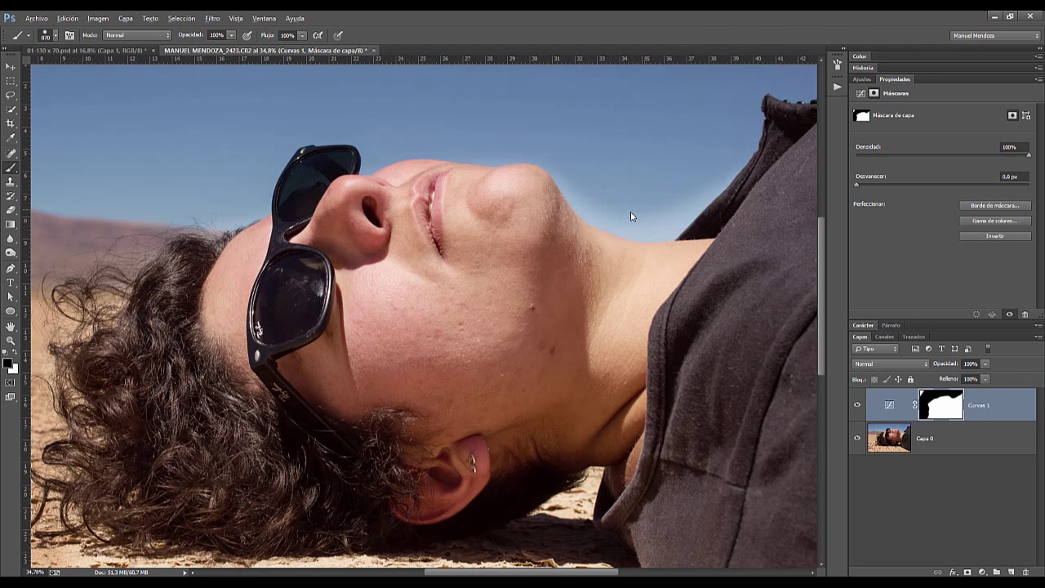
pyautogui.moveTo(572, 200)
pyautogui.mouseDown()
pyautogui.moveTo(560, 156)
pyautogui.moveTo(629, 179)
pyautogui.moveTo(739, 74)
pyautogui.mouseUp()
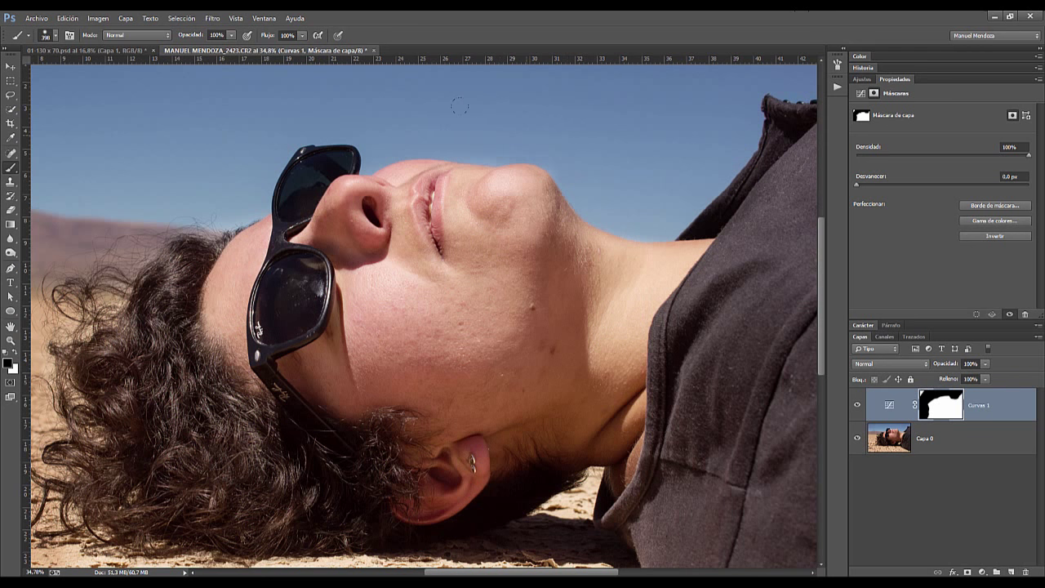
pyautogui.scroll(-2, 217, 175)
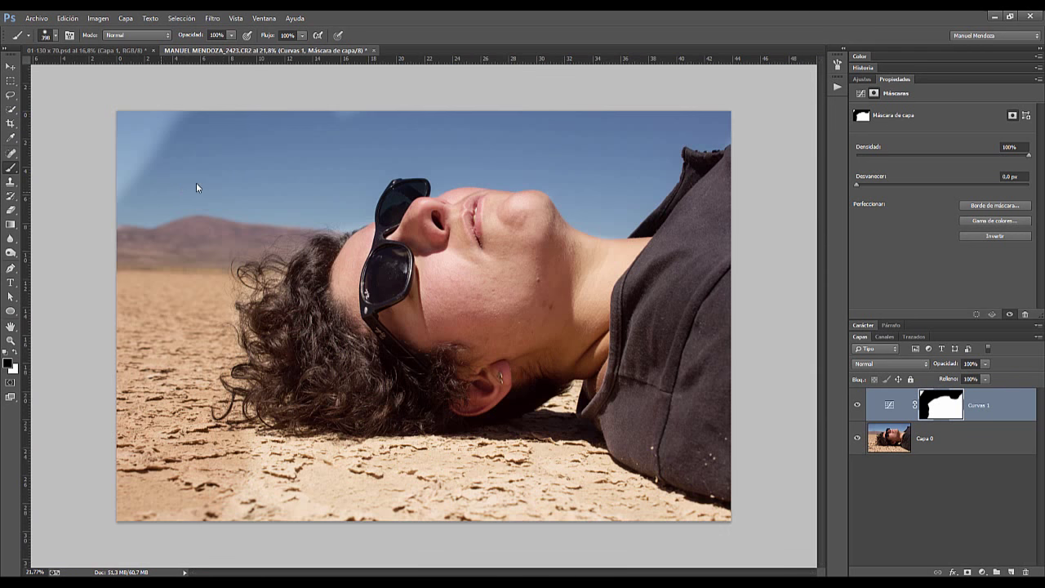
pyautogui.moveTo(185, 182); pyautogui.dragTo(218, 182)
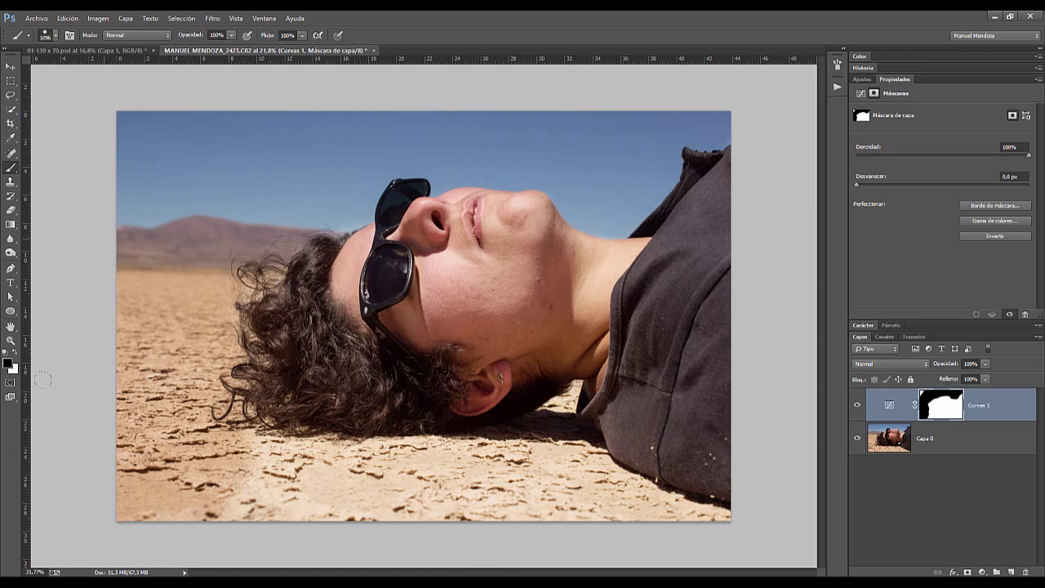
# Step: Mask the bottom desert from the brightening and retune the curve point to 105/127
pyautogui.moveTo(237, 490)
pyautogui.mouseDown()
pyautogui.moveTo(564, 486)
pyautogui.moveTo(409, 482)
pyautogui.moveTo(637, 498)
pyautogui.moveTo(645, 482)
pyautogui.moveTo(572, 449)
pyautogui.mouseUp()
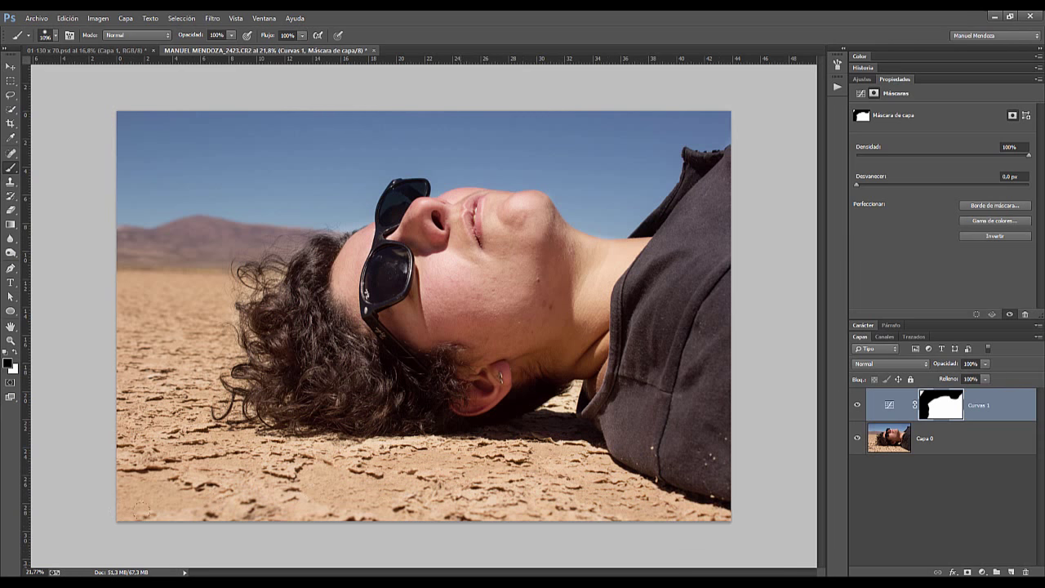
pyautogui.click(891, 408)
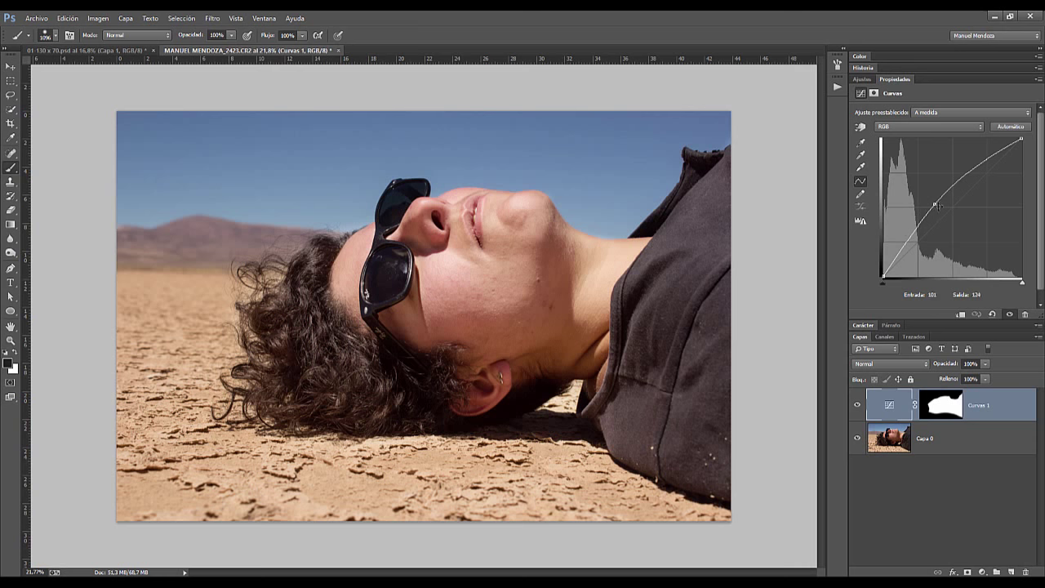
pyautogui.moveTo(937, 206); pyautogui.dragTo(943, 204)
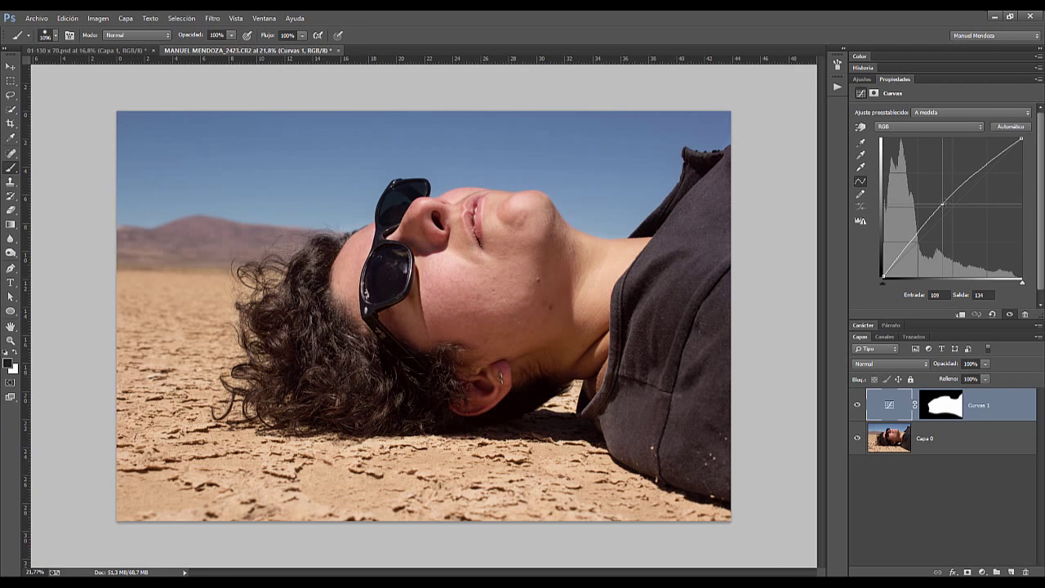
pyautogui.moveTo(943, 204); pyautogui.dragTo(940, 207)
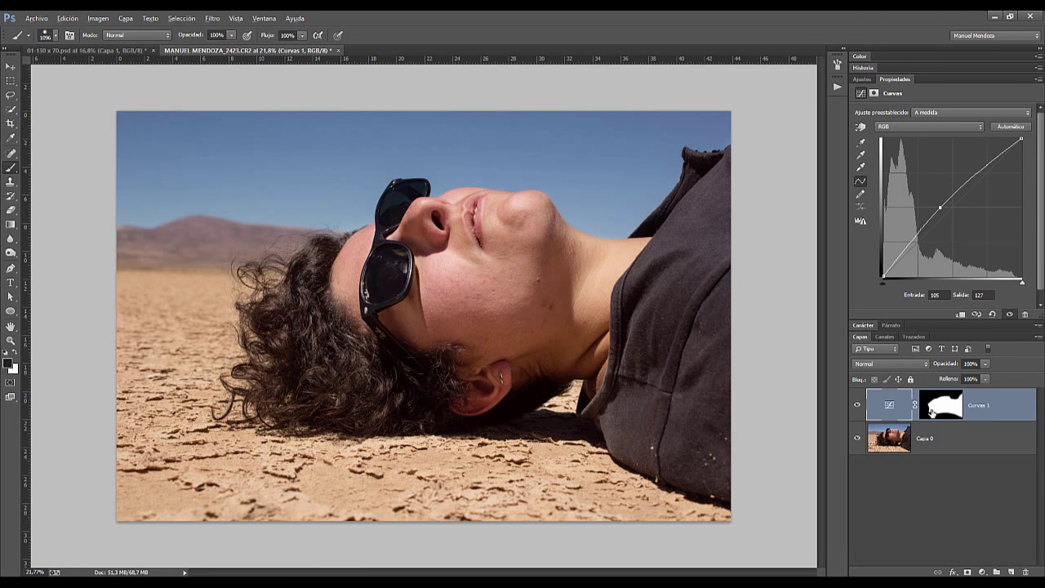
pyautogui.click(932, 412)
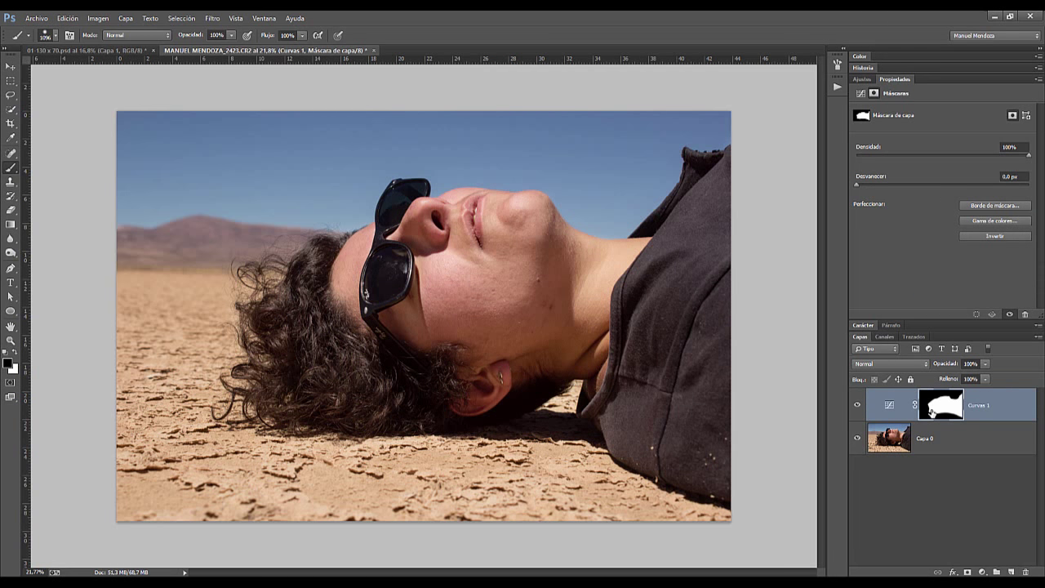
pyautogui.keyDown('alt'); pyautogui.click(931, 412); pyautogui.keyUp('alt')
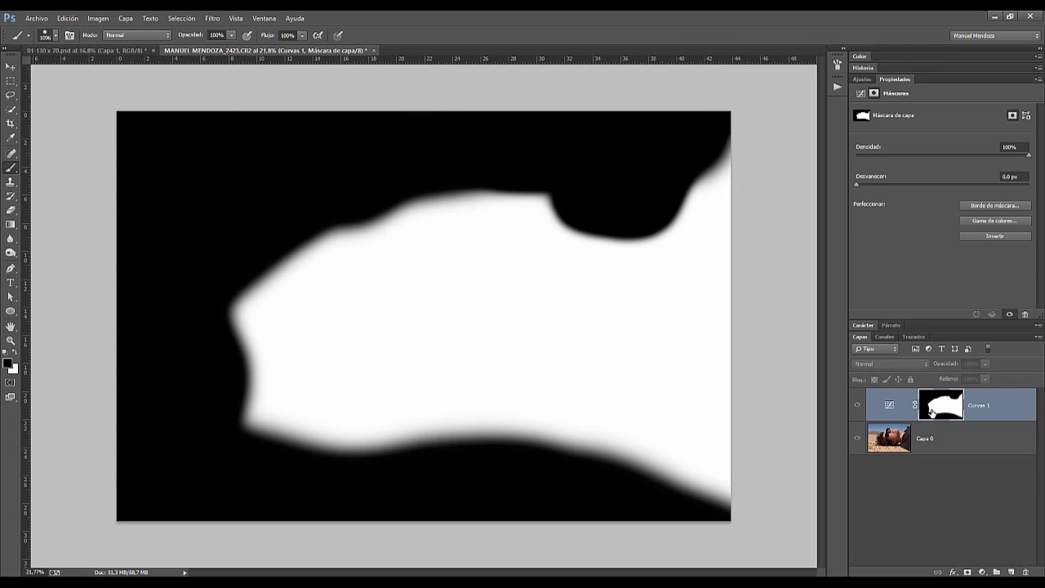
pyautogui.keyDown('alt'); pyautogui.click(931, 412); pyautogui.keyUp('alt')
pyautogui.keyDown('alt'); pyautogui.click(931, 412); pyautogui.keyUp('alt')
pyautogui.keyDown('alt'); pyautogui.click(932, 412); pyautogui.keyUp('alt')
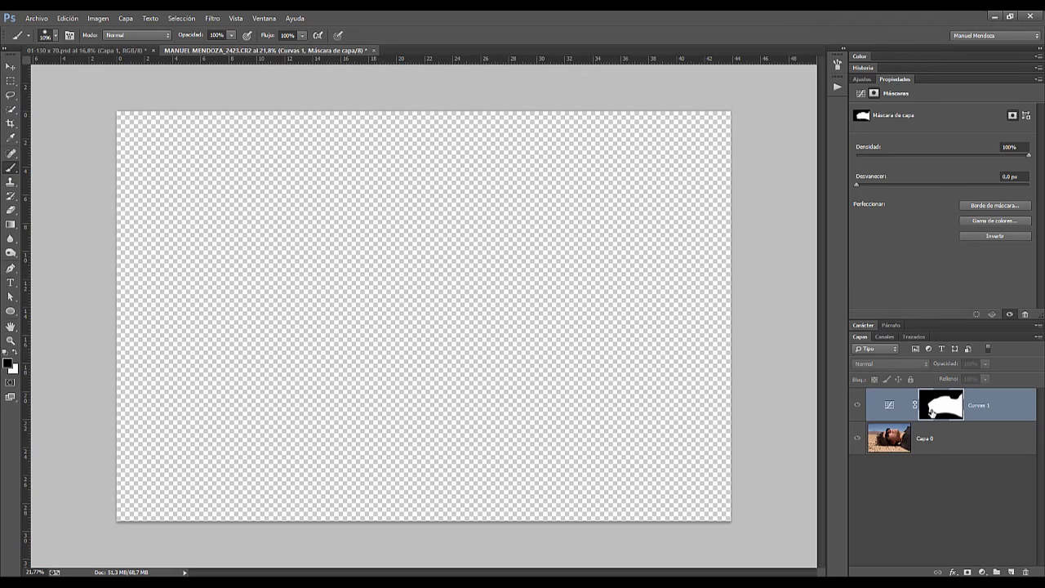
pyautogui.keyDown('alt'); pyautogui.click(931, 412); pyautogui.keyUp('alt')
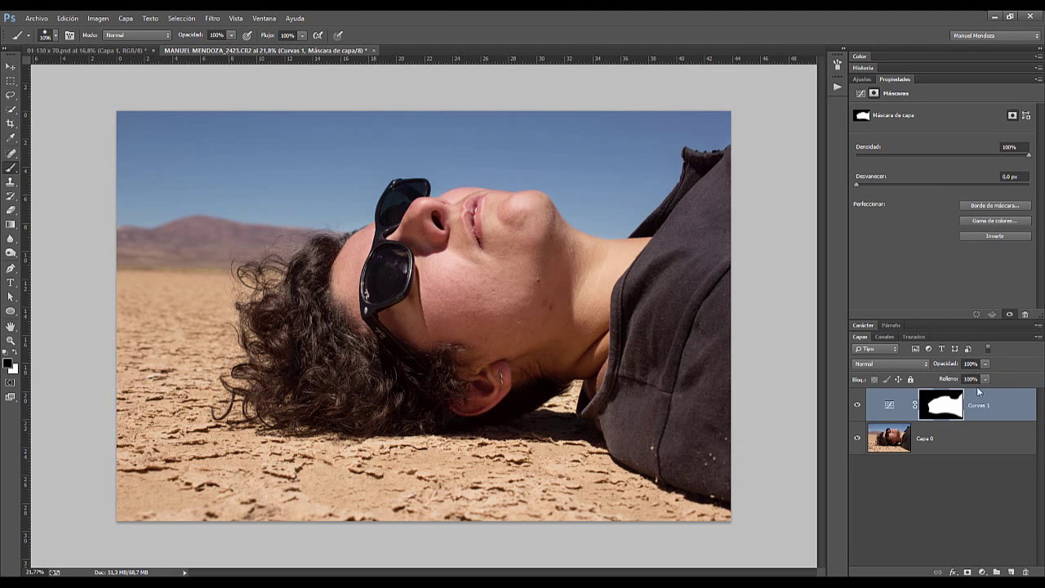
pyautogui.keyDown('alt'); pyautogui.click(955, 406); pyautogui.keyUp('alt')
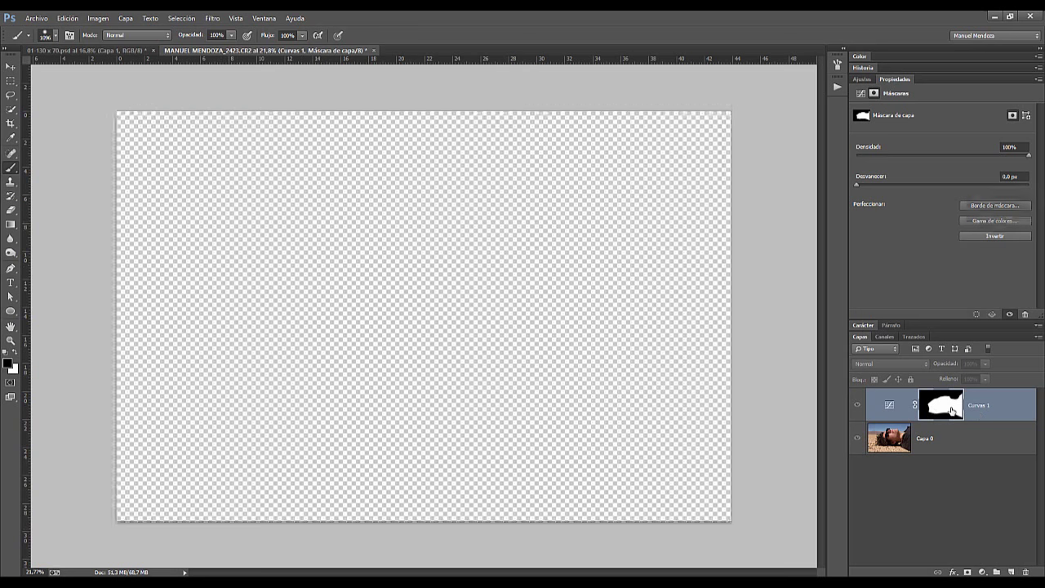
pyautogui.keyDown('alt'); pyautogui.click(953, 412); pyautogui.keyUp('alt')
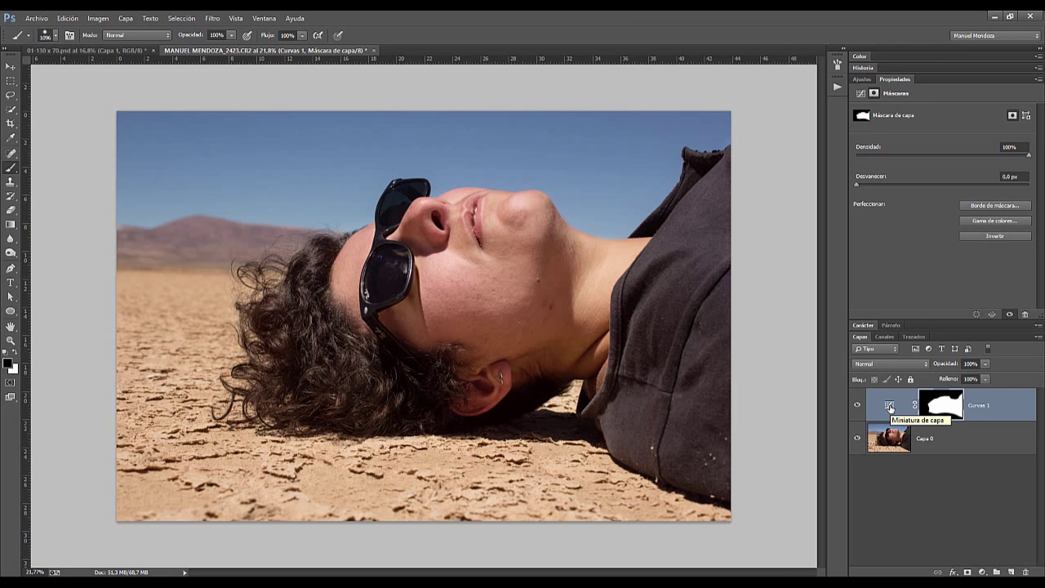
pyautogui.click(913, 440)
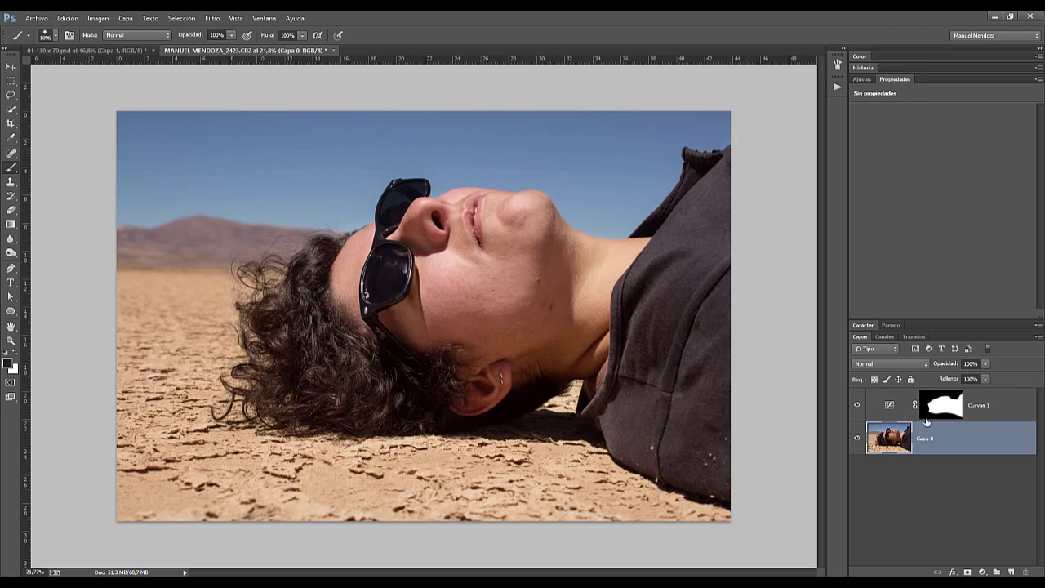
pyautogui.click(968, 572)
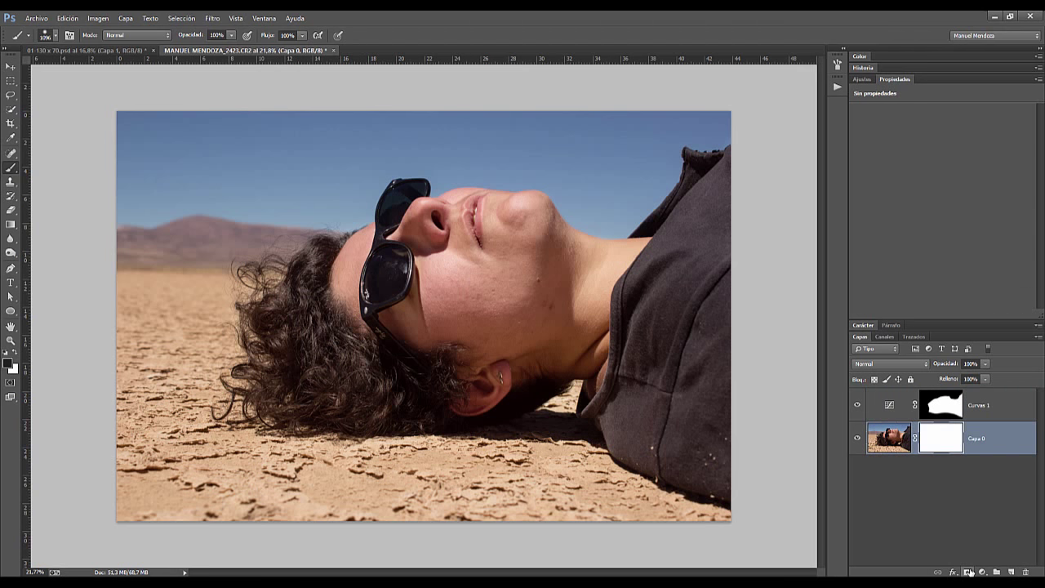
pyautogui.moveTo(654, 147); pyautogui.dragTo(196, 205)
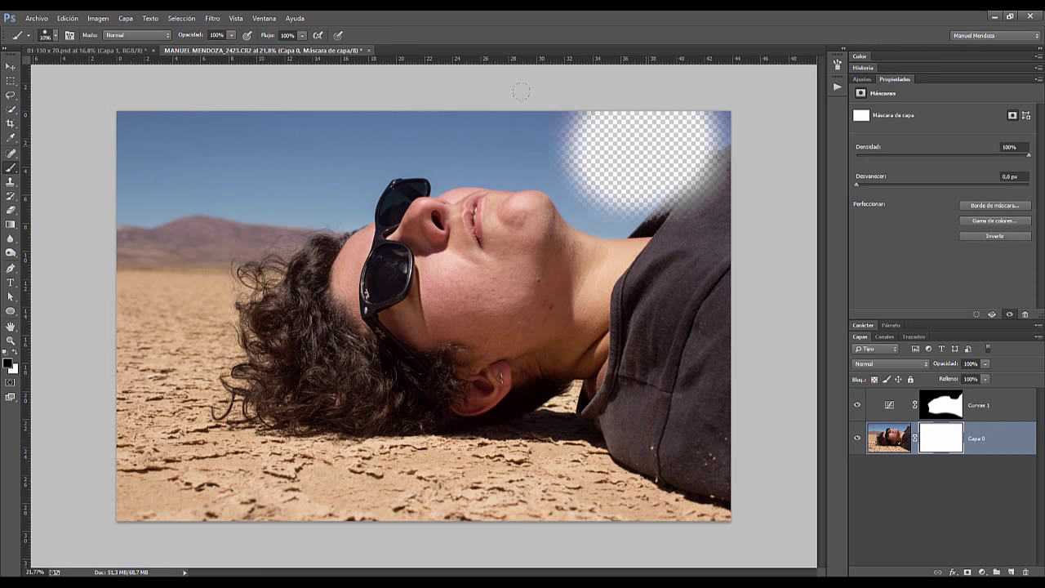
pyautogui.moveTo(124, 145)
pyautogui.mouseDown()
pyautogui.moveTo(719, 490)
pyautogui.moveTo(351, 445)
pyautogui.mouseUp()
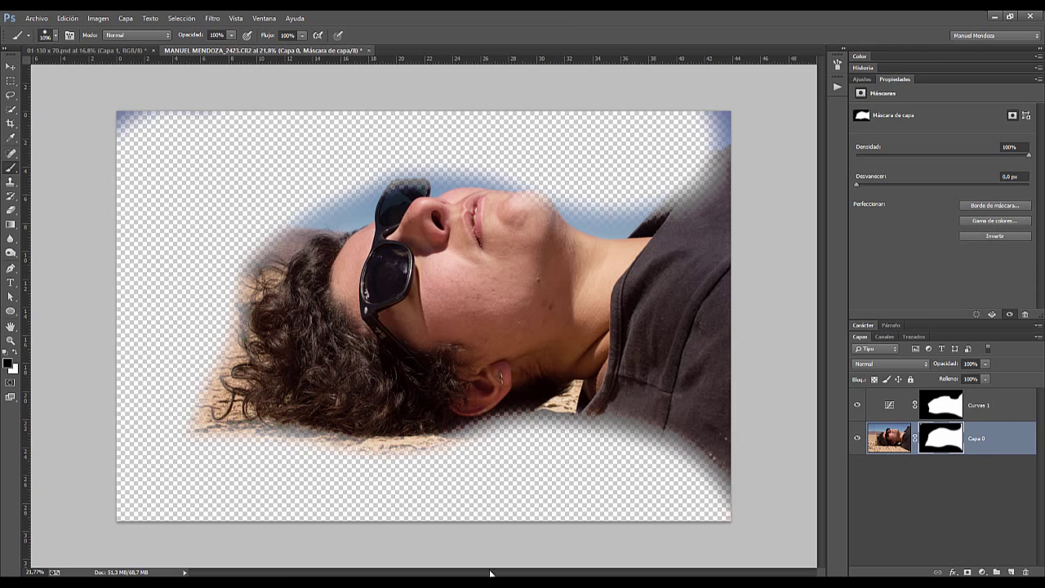
pyautogui.hotkey('ctrl', 'alt', 'z')
pyautogui.hotkey('ctrl', 'alt', 'z')
pyautogui.hotkey('ctrl', 'alt', 'z')
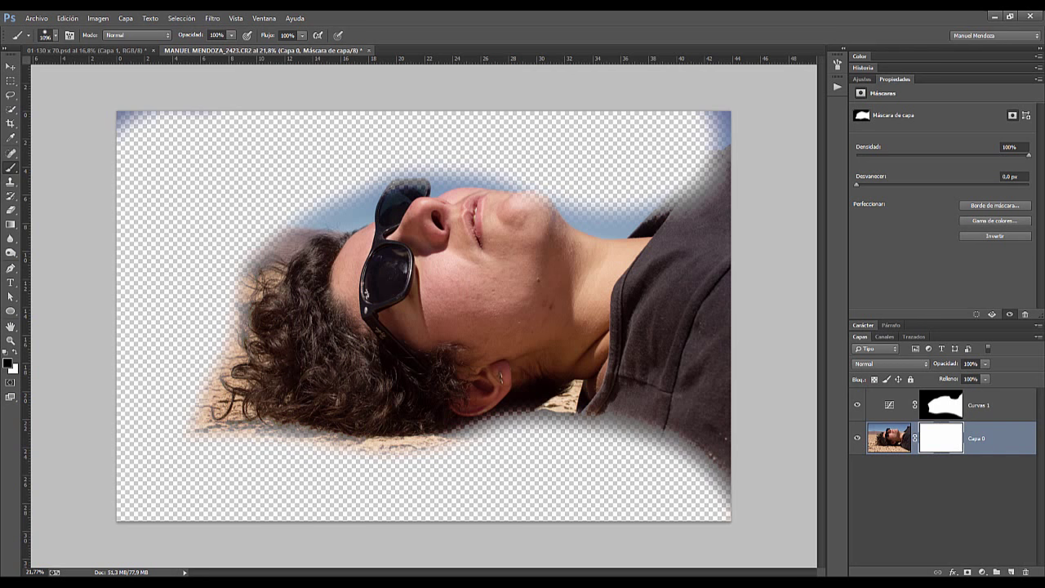
pyautogui.hotkey('ctrl', 'alt', 'z')
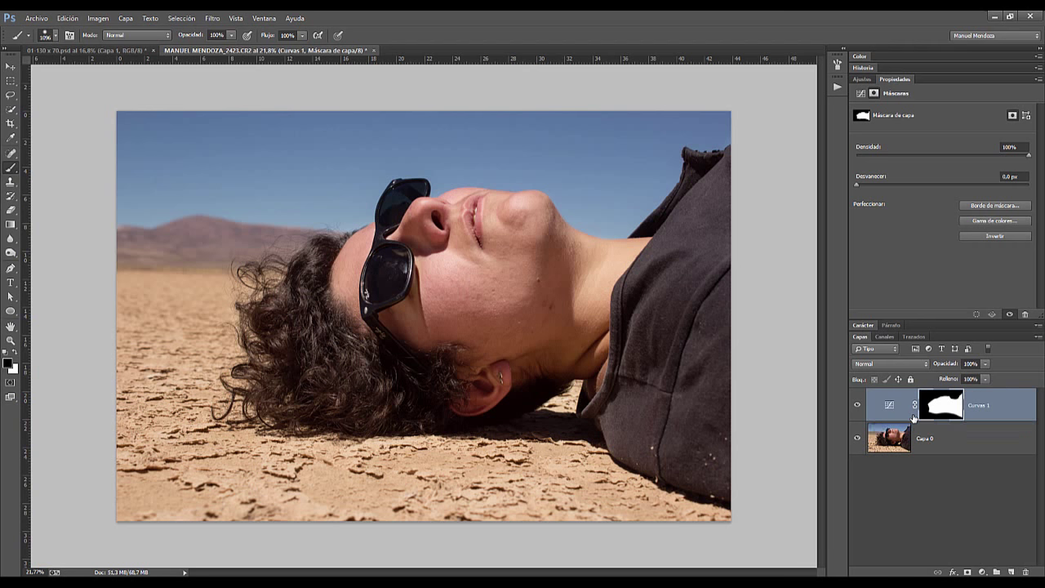
# Step: Replace Curves 1 with a new darkening Curves layer at 146/104 and invert its mask to black
pyautogui.hotkey('ctrl', 'alt', 'z')
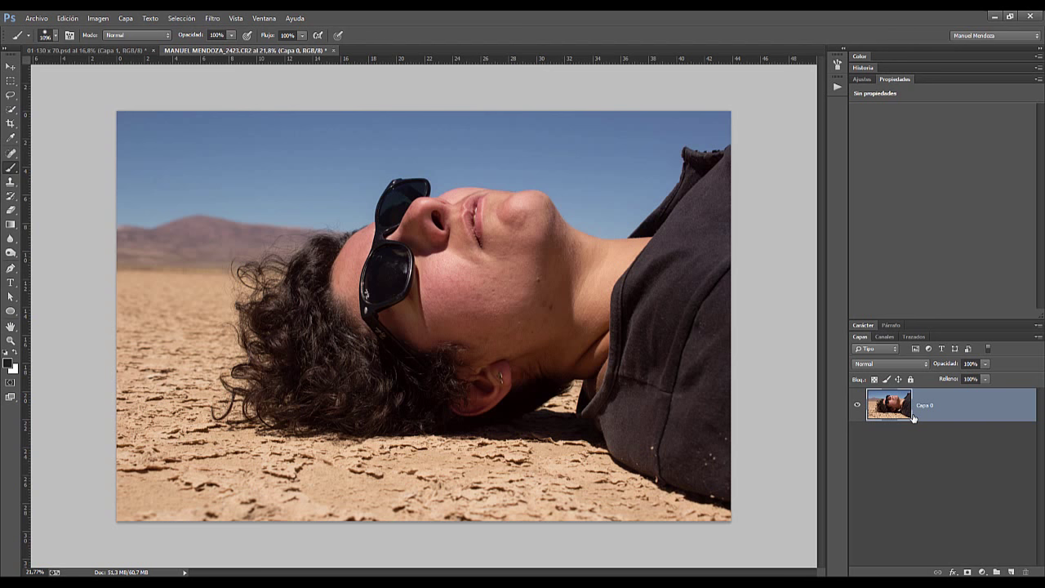
pyautogui.click(983, 573)
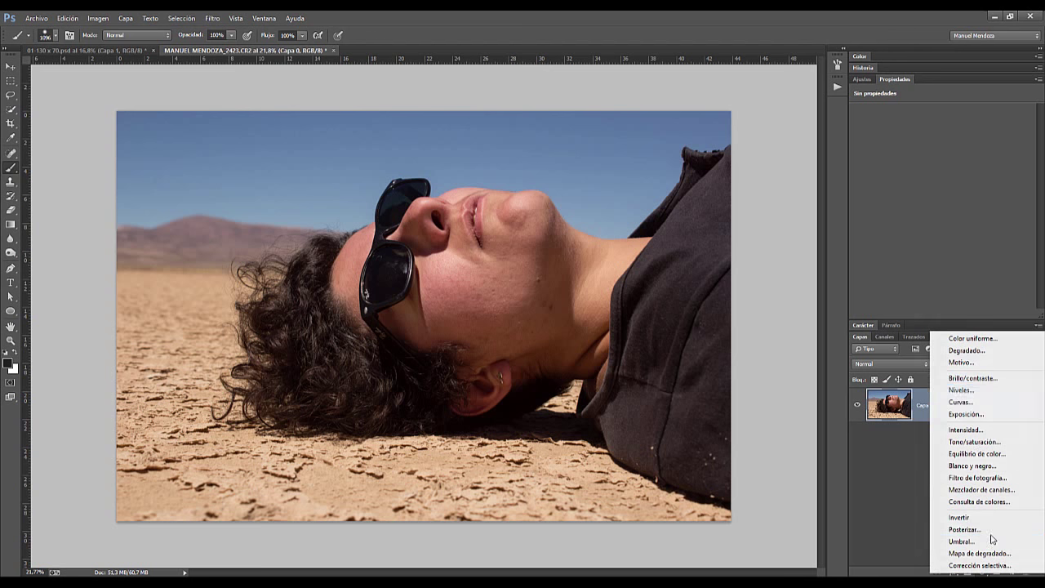
pyautogui.click(972, 399)
pyautogui.moveTo(962, 204); pyautogui.dragTo(963, 220)
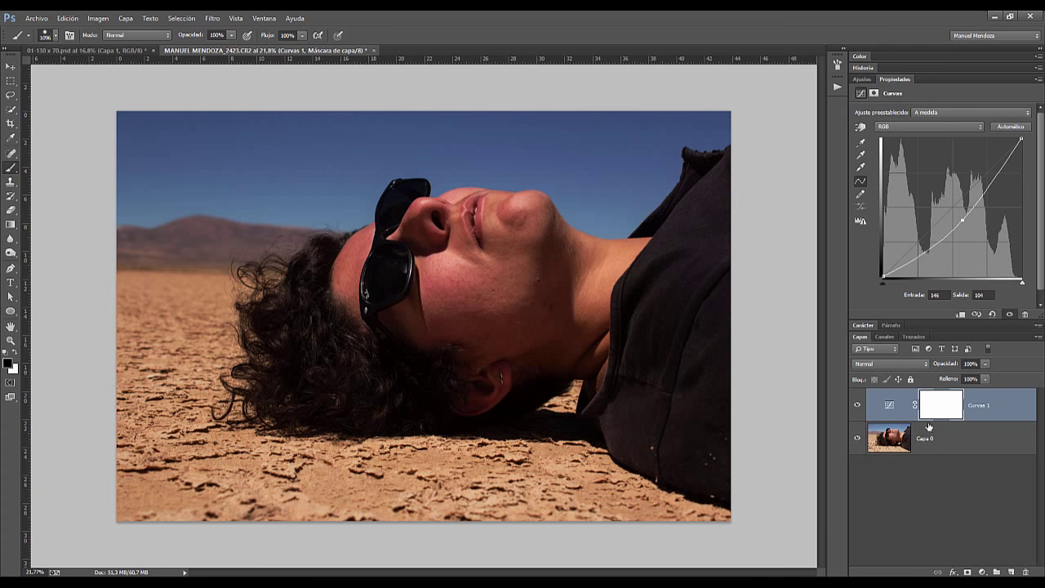
pyautogui.hotkey('ctrl', 'i')
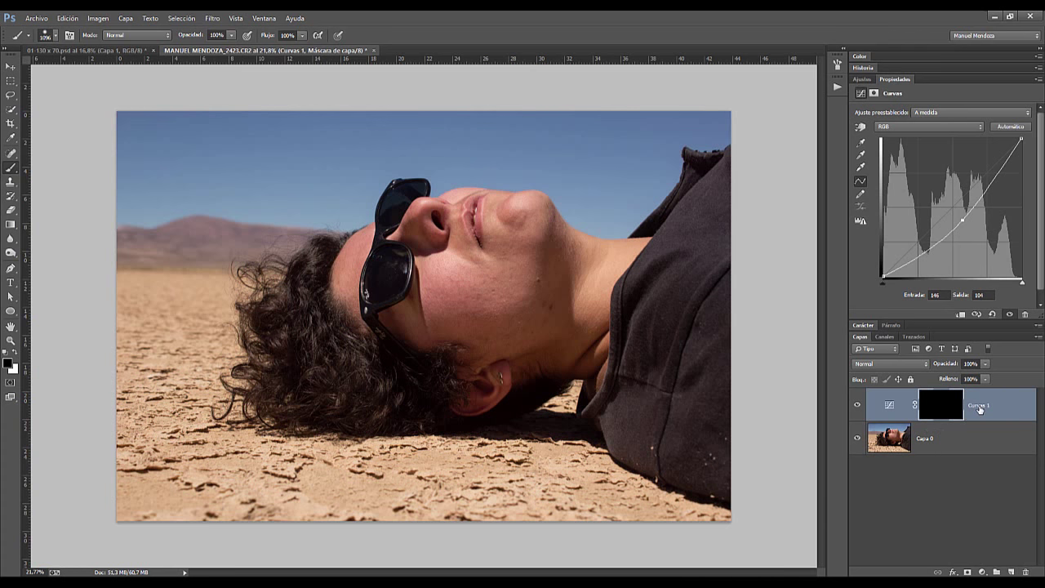
# Step: Rename the darkening Curves layer to 'oscurece' and target its mask
pyautogui.doubleClick(980, 406)
pyautogui.write('d')
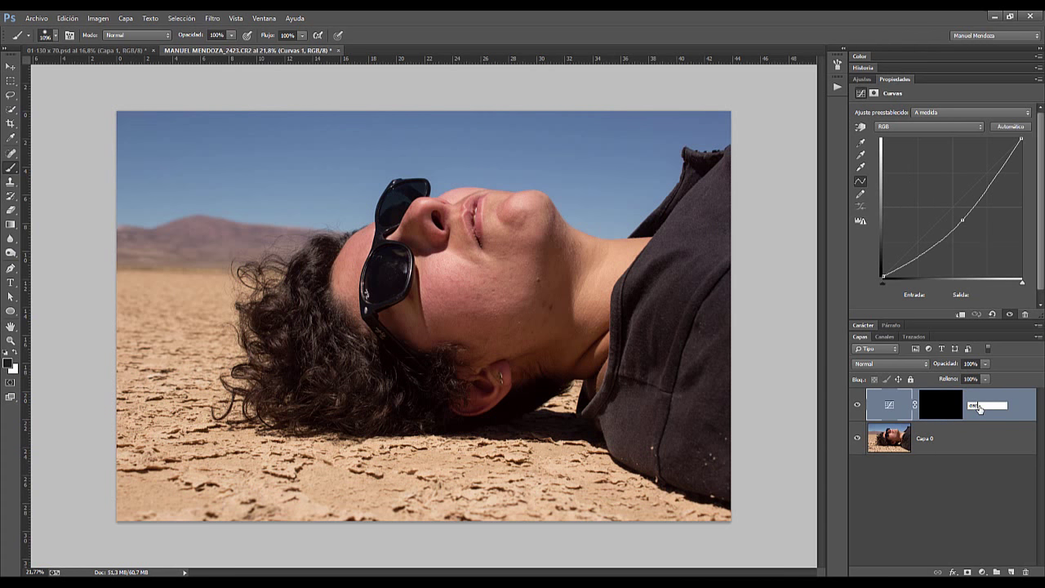
pyautogui.write('e')
pyautogui.press('Return')
pyautogui.click(940, 405)
pyautogui.hotkey('ctrl', '+')
# Step: Set the brush to 857 px with 52% roundness
pyautogui.scroll(2, 504, 307)
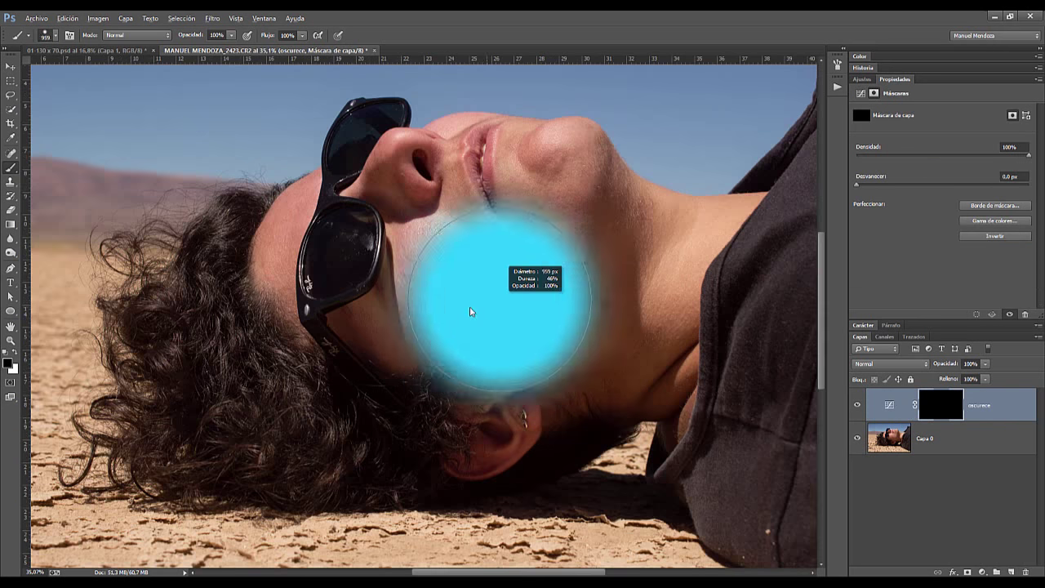
pyautogui.moveTo(524, 357); pyautogui.dragTo(535, 356)
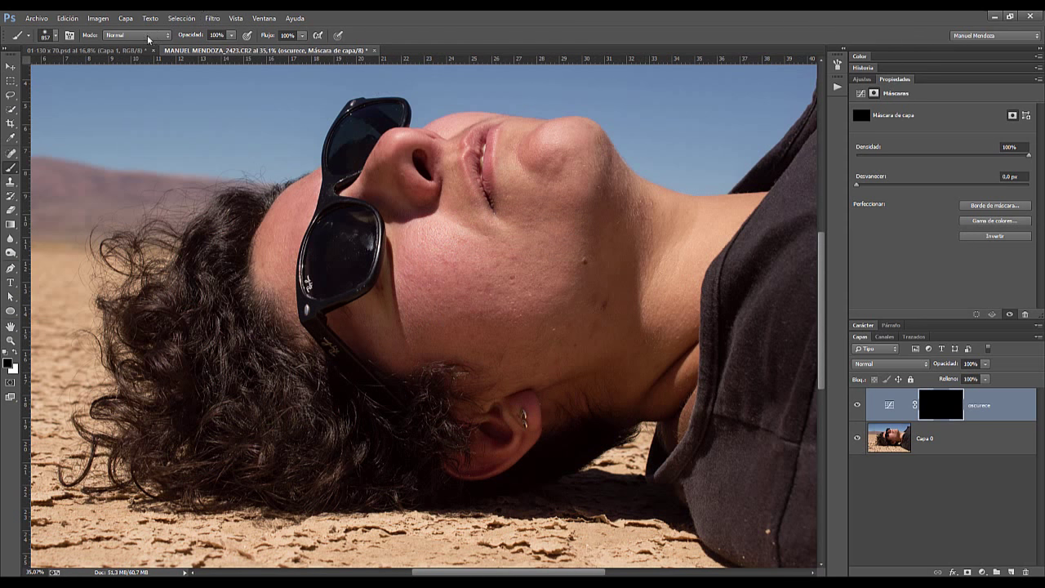
pyautogui.scroll(3, 602, 422)
pyautogui.scroll(2, 602, 422)
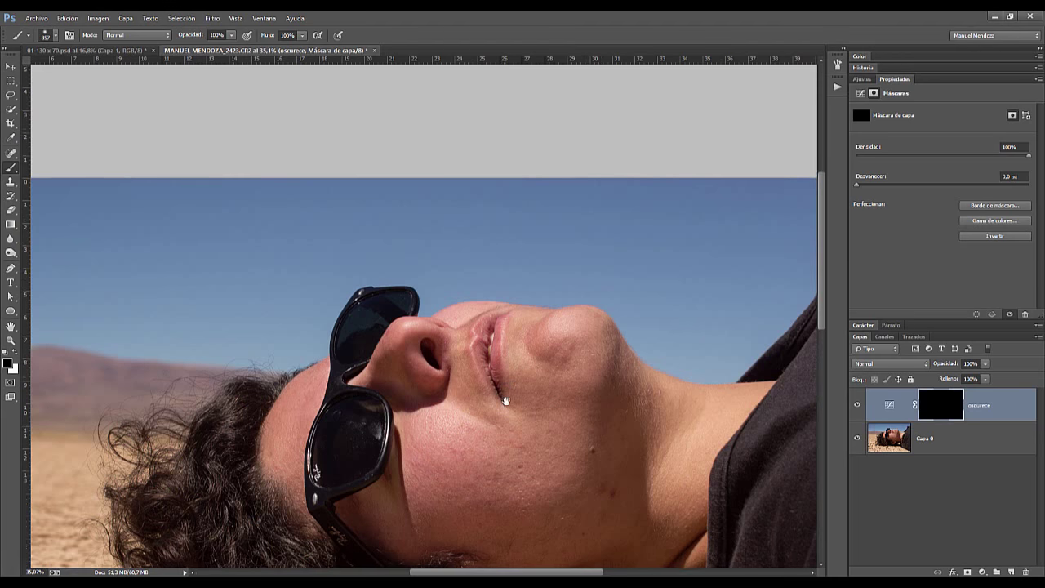
pyautogui.scroll(2, 506, 401)
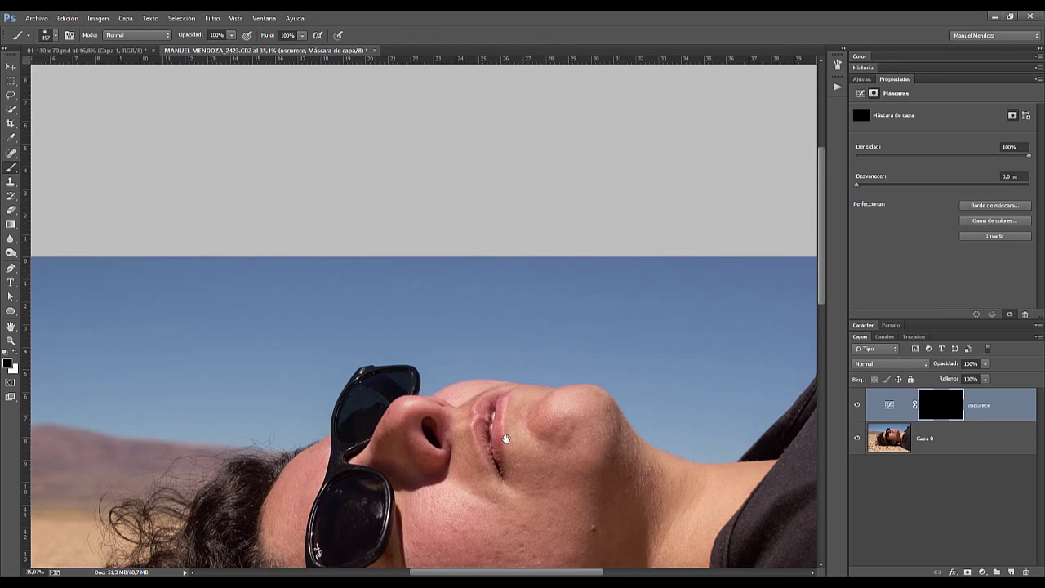
pyautogui.click(72, 36)
pyautogui.moveTo(785, 187)
pyautogui.mouseDown()
pyautogui.moveTo(784, 196)
pyautogui.moveTo(798, 187)
pyautogui.mouseUp()
pyautogui.press('F5')
# Step: Paint white on the oscurece mask over the chin, then undo that stroke
pyautogui.moveTo(247, 270); pyautogui.dragTo(240, 208)
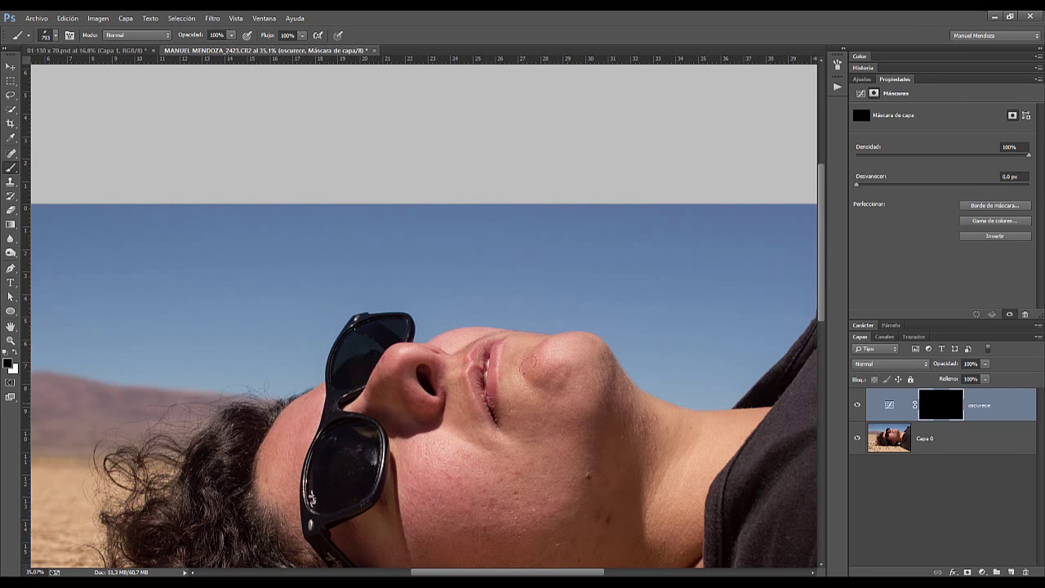
pyautogui.click(14, 353)
pyautogui.moveTo(571, 398); pyautogui.dragTo(559, 350)
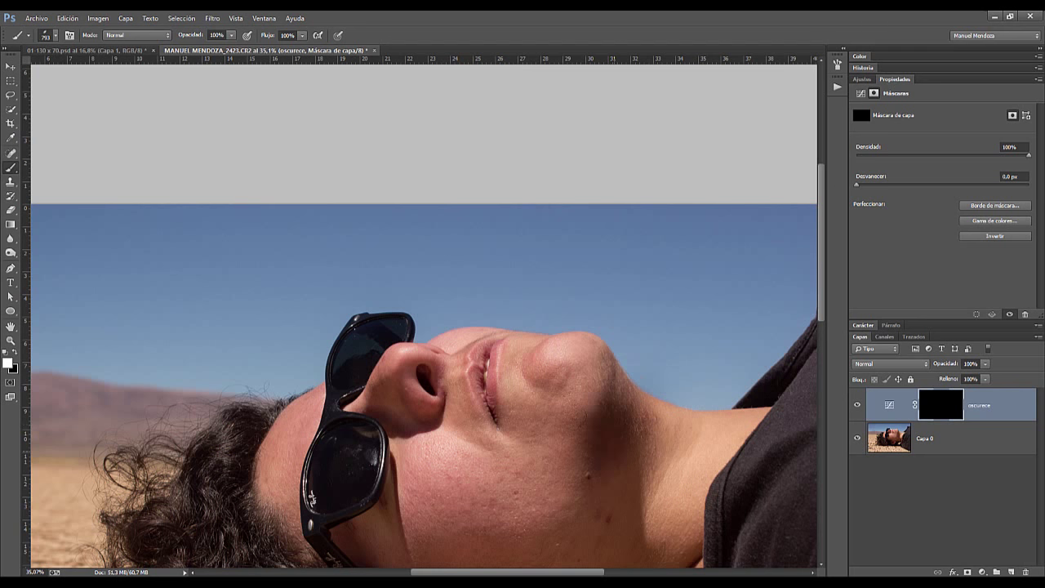
pyautogui.hotkey('ctrl', 'z')
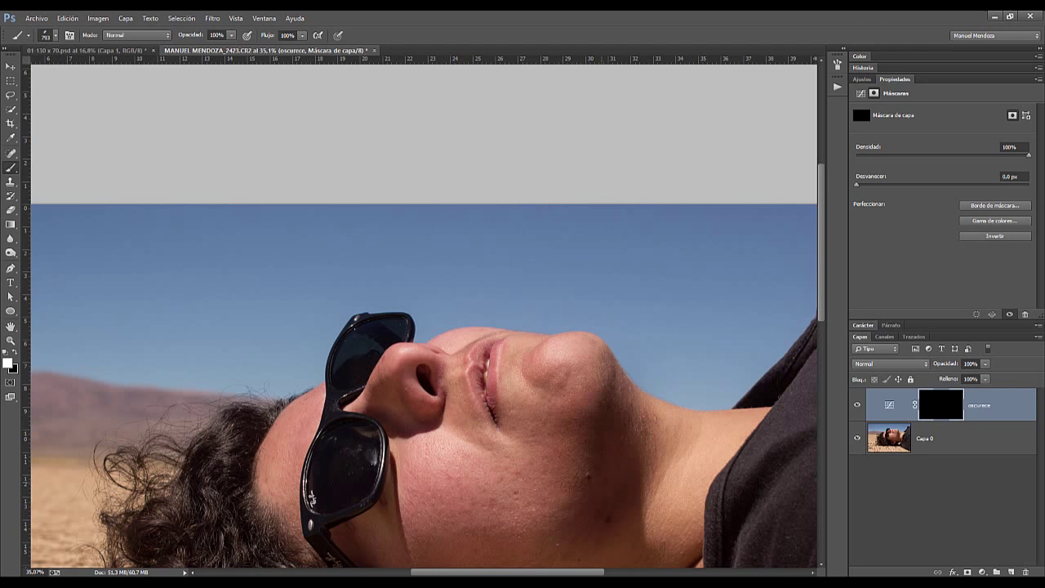
# Step: Soften the oscurece curve from 163/75 to 136/106 and toggle the layer to compare
pyautogui.click(890, 406)
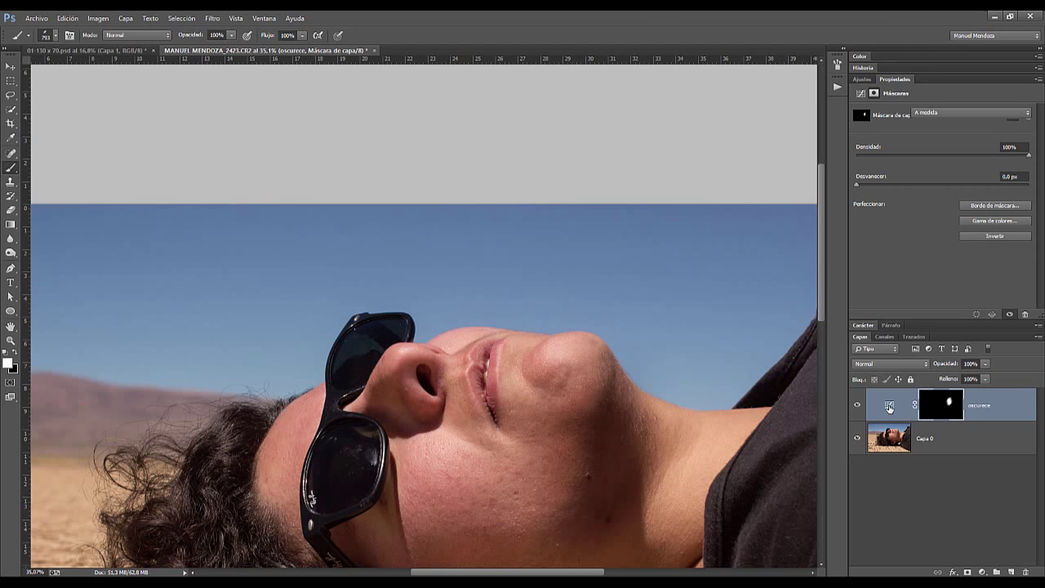
pyautogui.moveTo(963, 220); pyautogui.dragTo(958, 219)
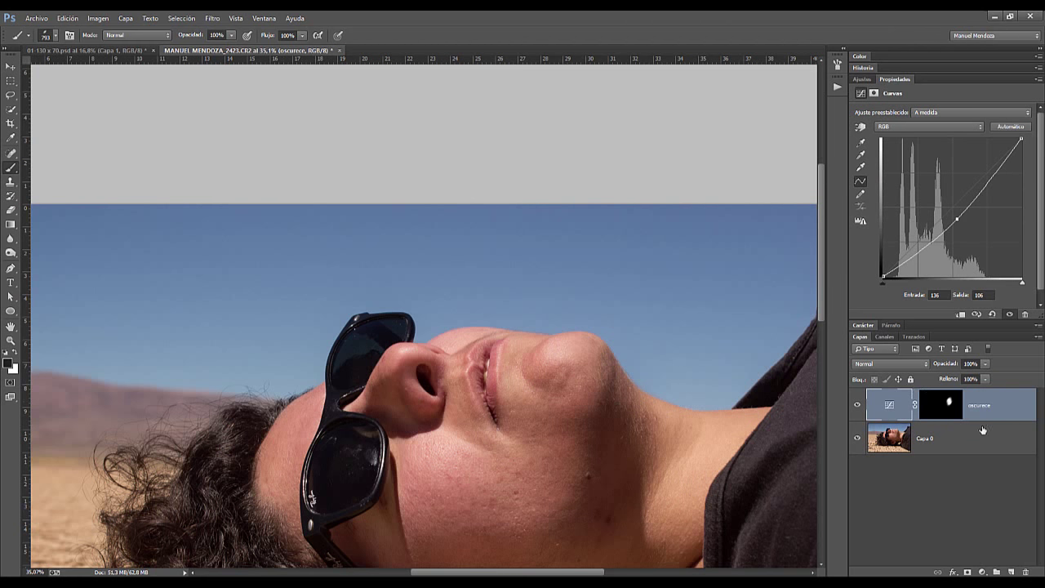
pyautogui.click(947, 414)
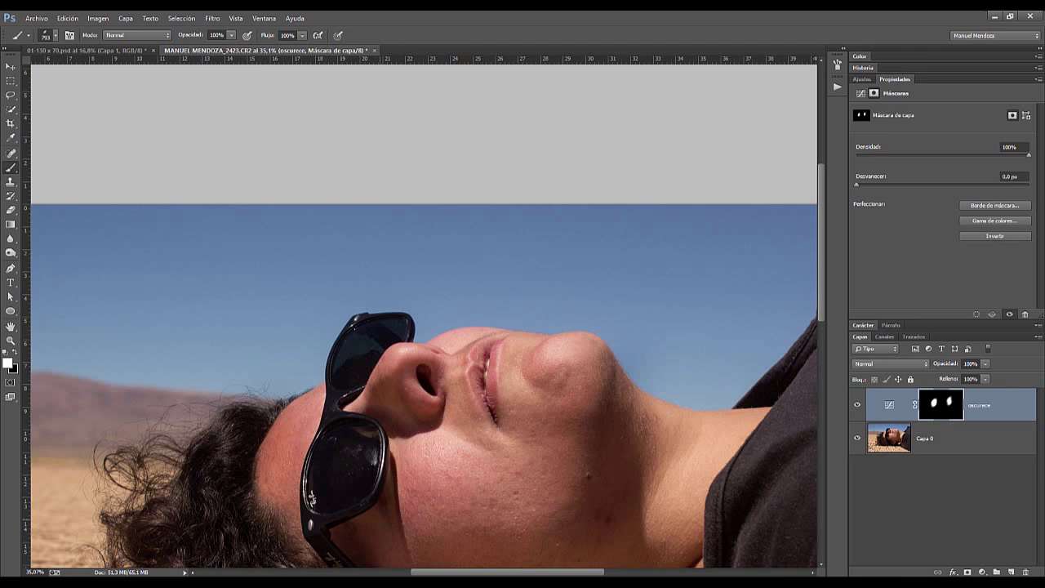
pyautogui.scroll(-3, 453, 317)
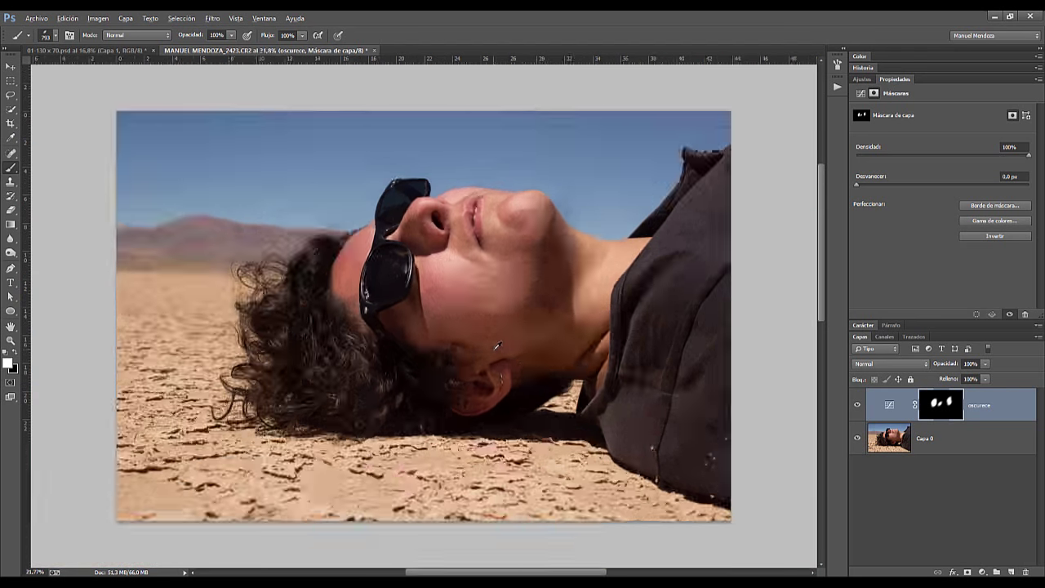
pyautogui.click(858, 405)
pyautogui.click(859, 407)
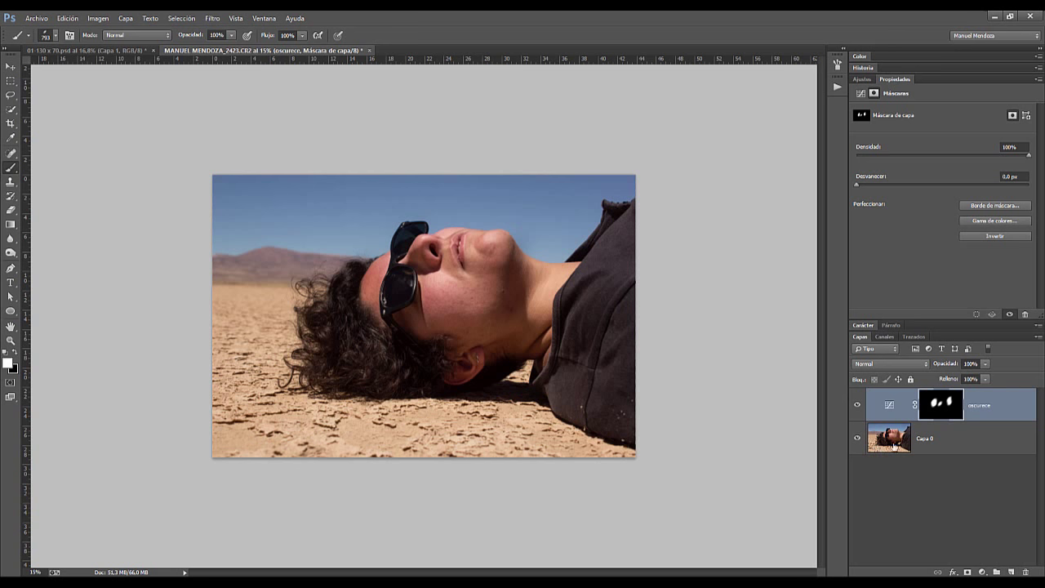
# Step: Load the recorte channel as a selection on Capa 0 via Cargar selección
pyautogui.click(945, 450)
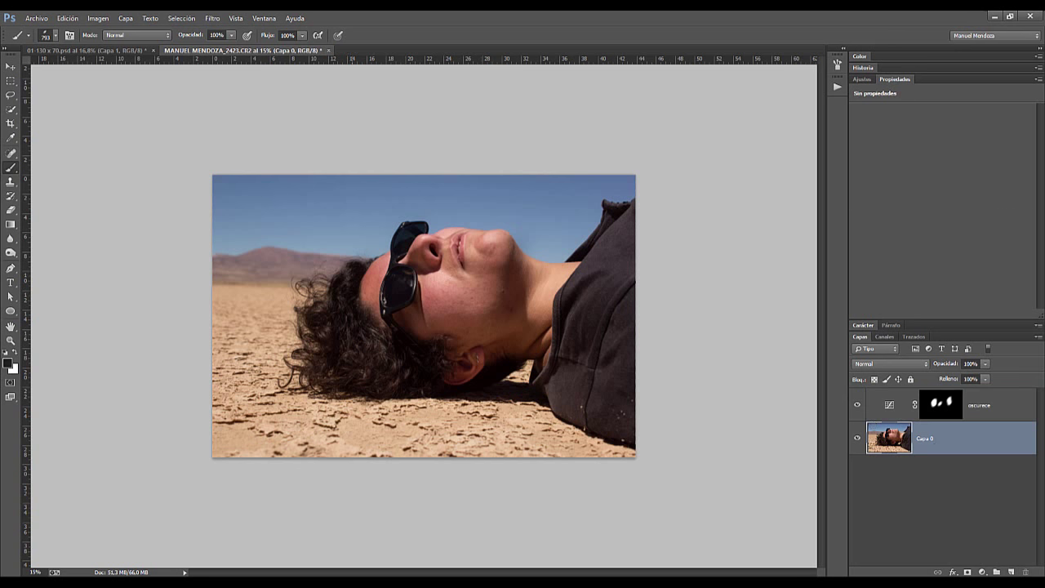
pyautogui.click(181, 18)
pyautogui.click(222, 220)
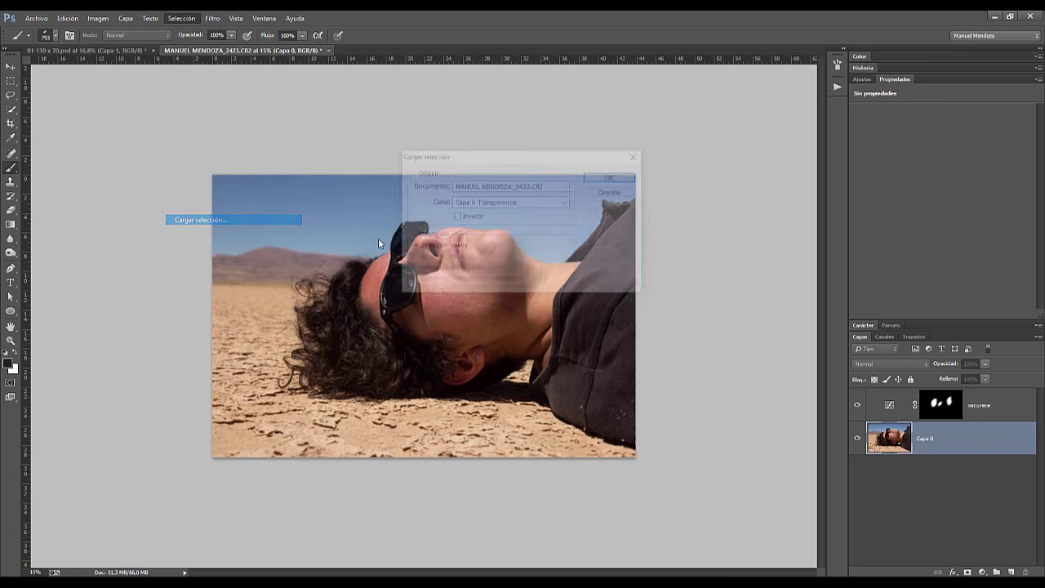
pyautogui.click(494, 205)
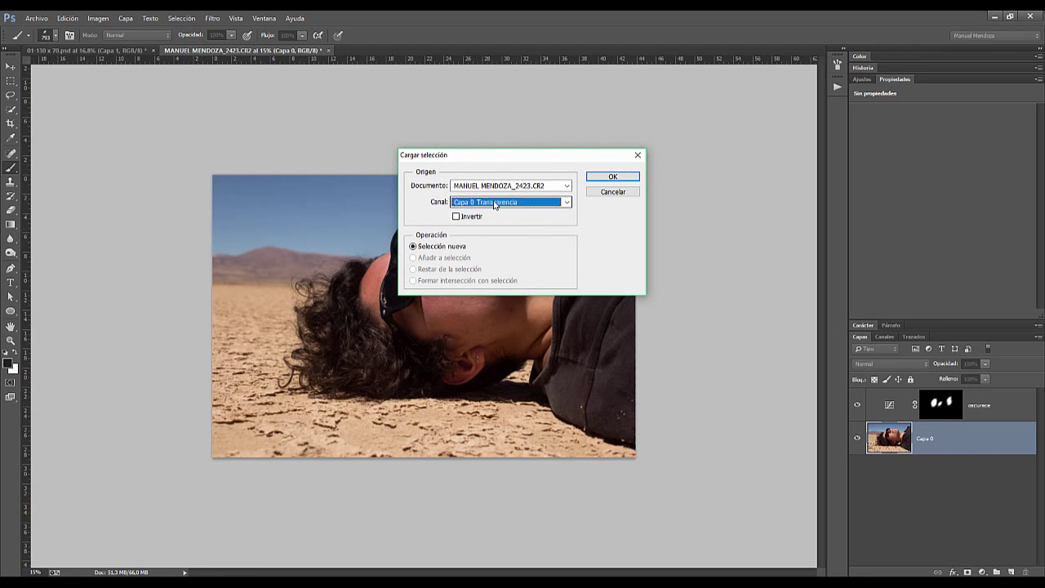
pyautogui.click(501, 229)
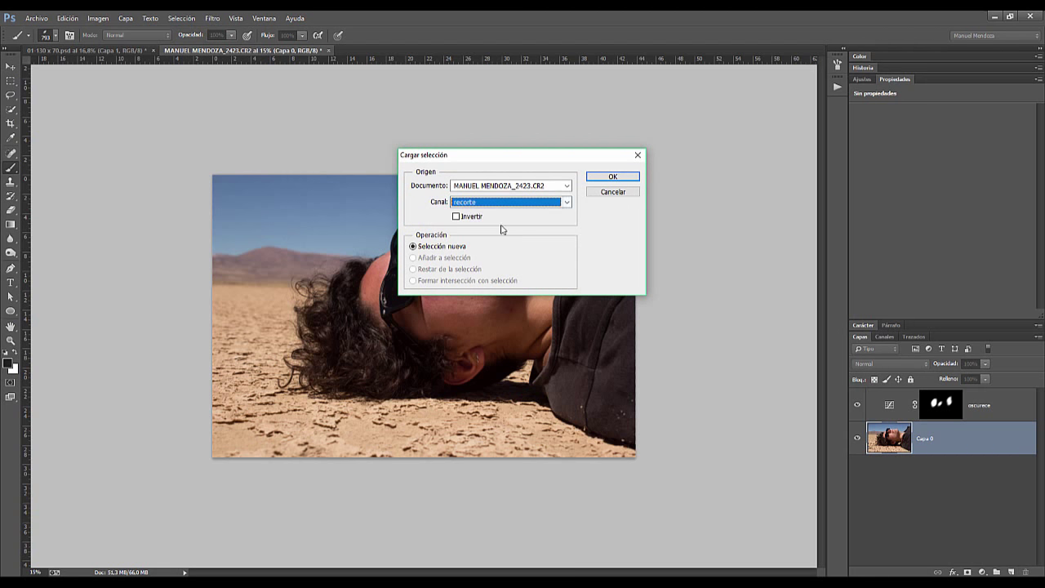
pyautogui.click(609, 177)
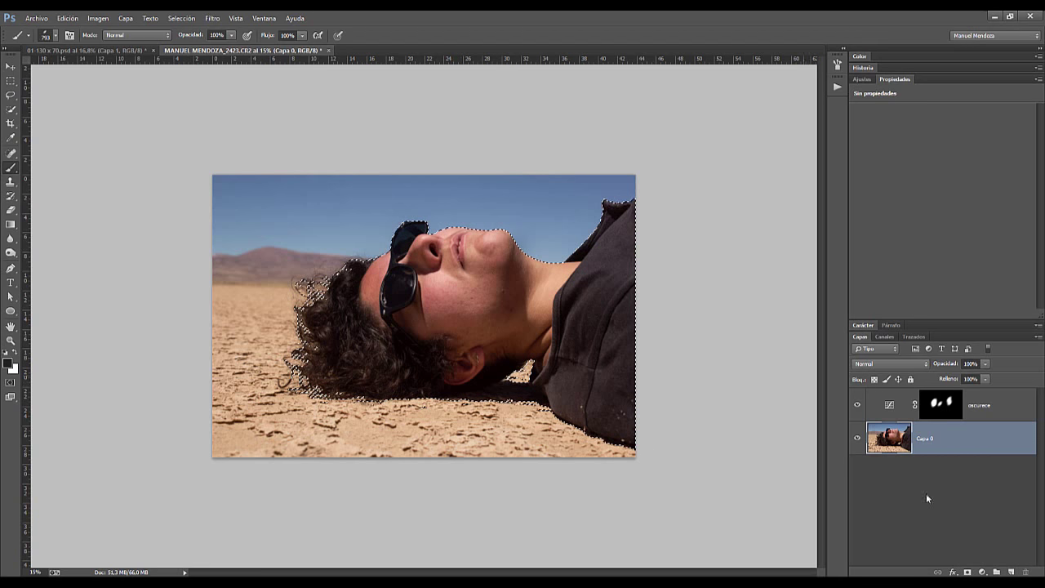
# Step: Deselect and duplicate Capa 0 as Capa 0 copia
pyautogui.click(969, 572)
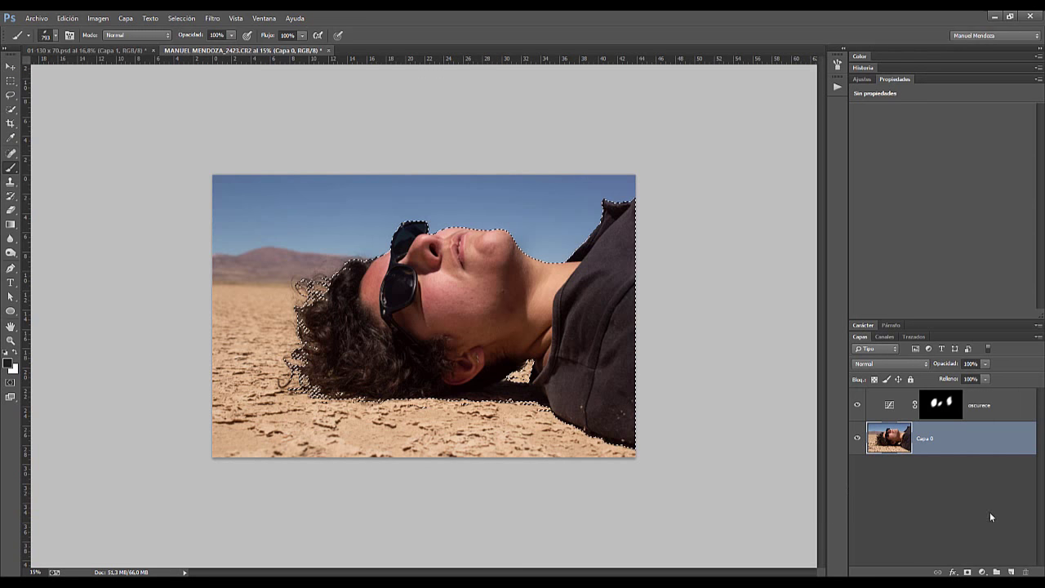
pyautogui.hotkey('ctrl', 'd')
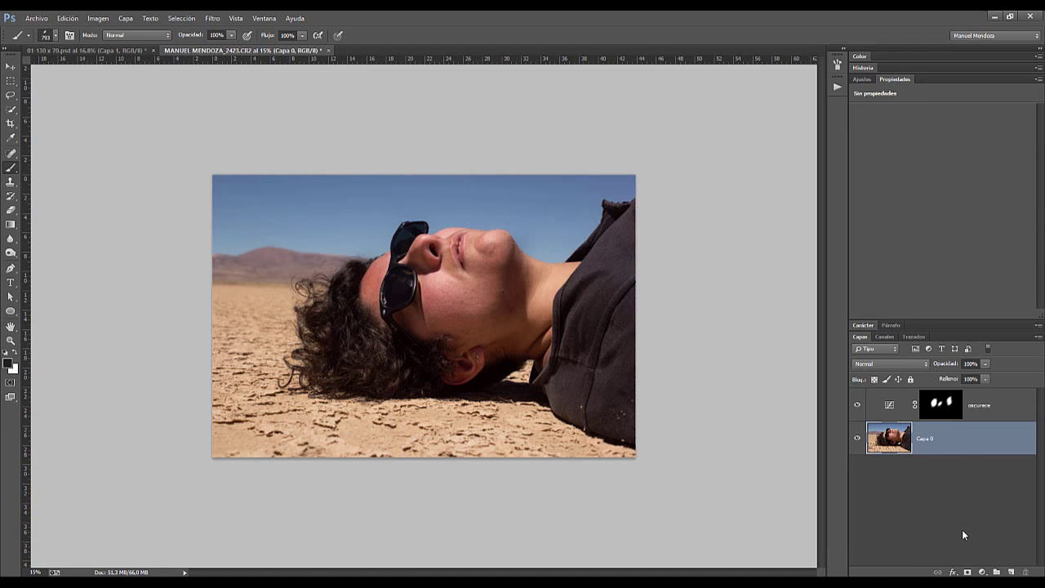
pyautogui.hotkey('ctrl', 'j')
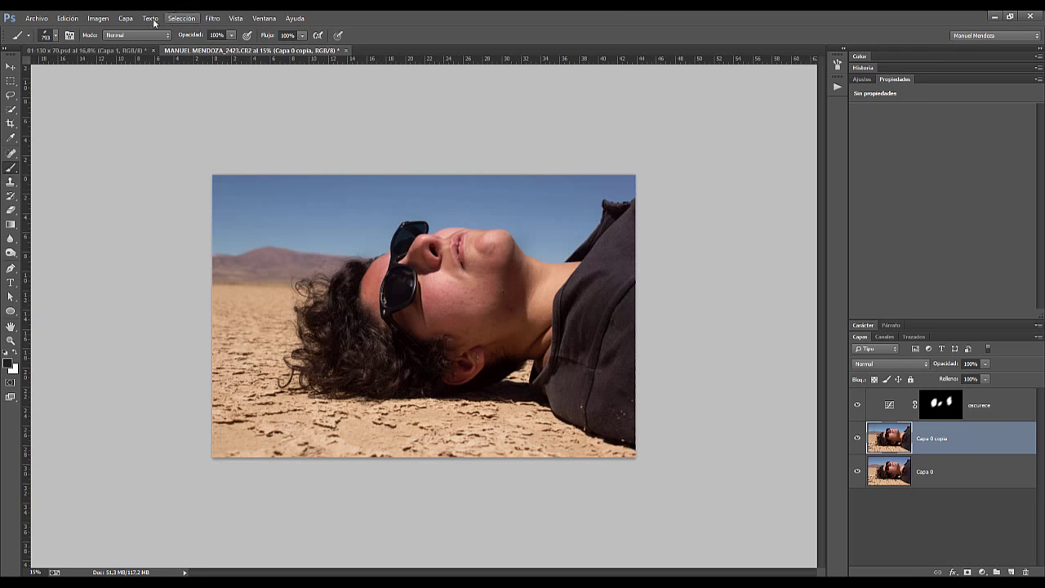
pyautogui.click(182, 18)
# Step: Load the recorte channel as a selection and use it as Capa 0 copia 2's person-shaped layer mask
pyautogui.click(214, 219)
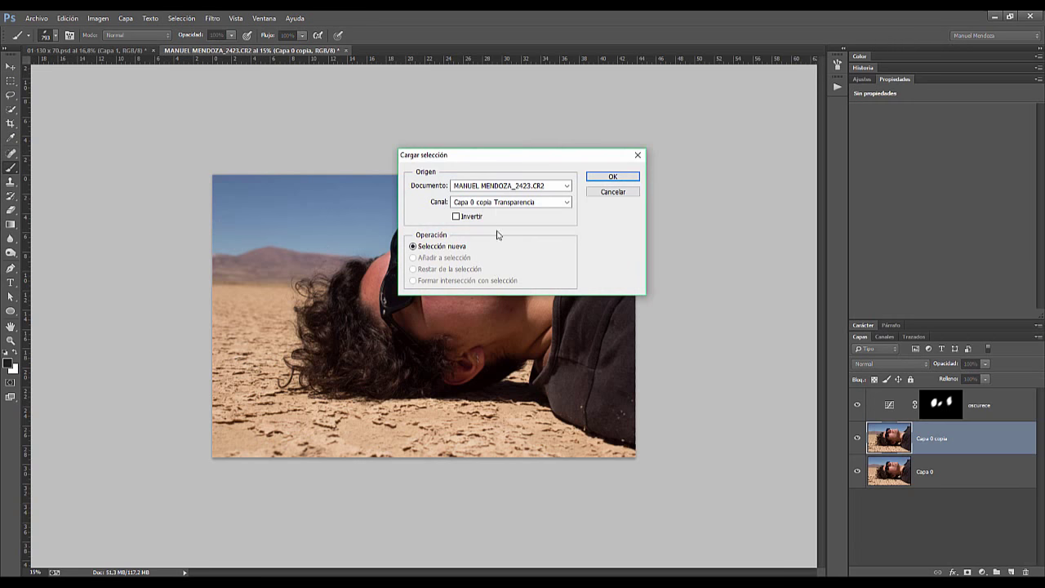
pyautogui.click(497, 202)
pyautogui.click(474, 230)
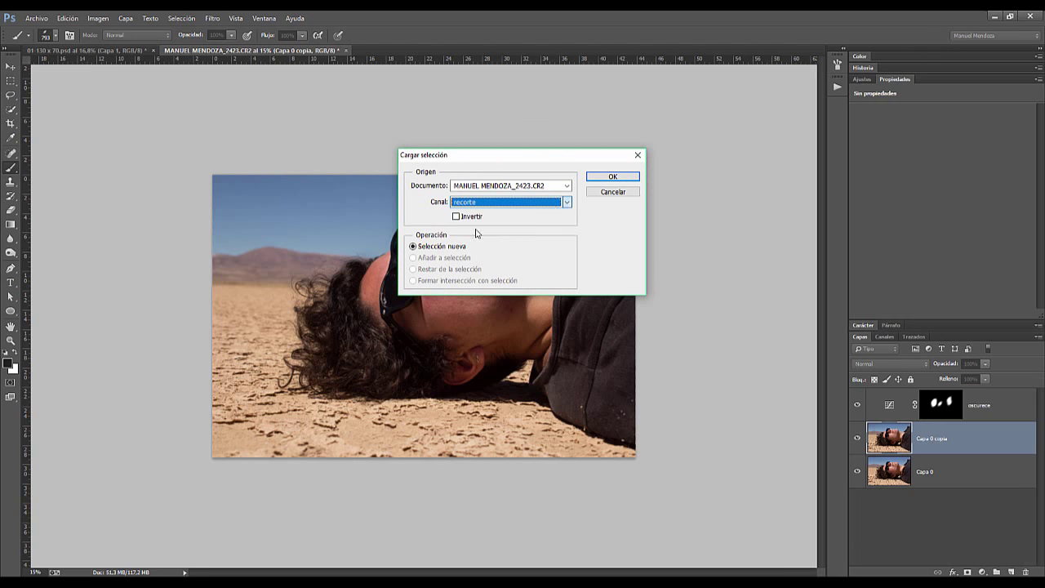
pyautogui.click(605, 178)
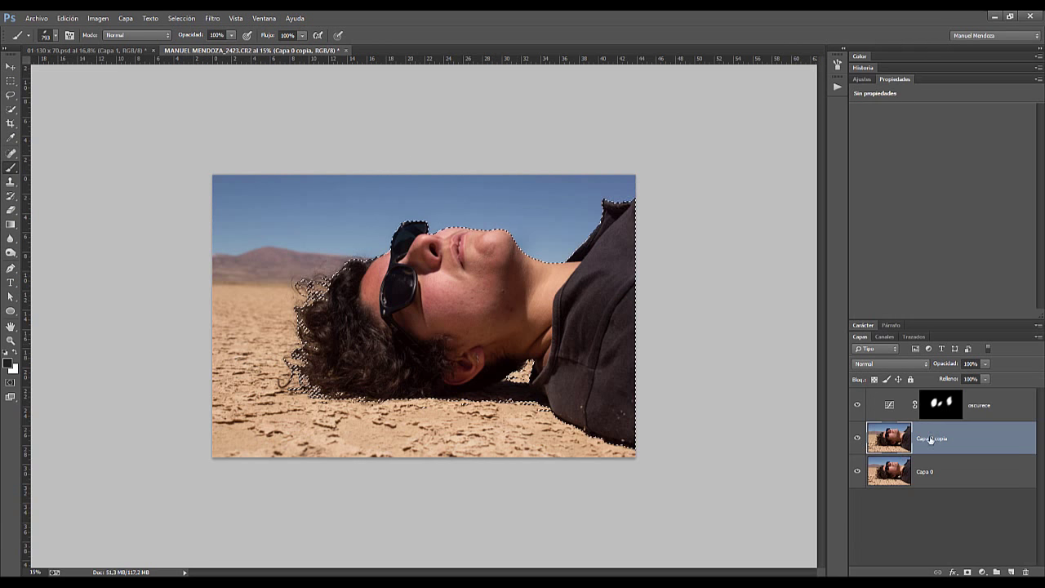
pyautogui.click(968, 572)
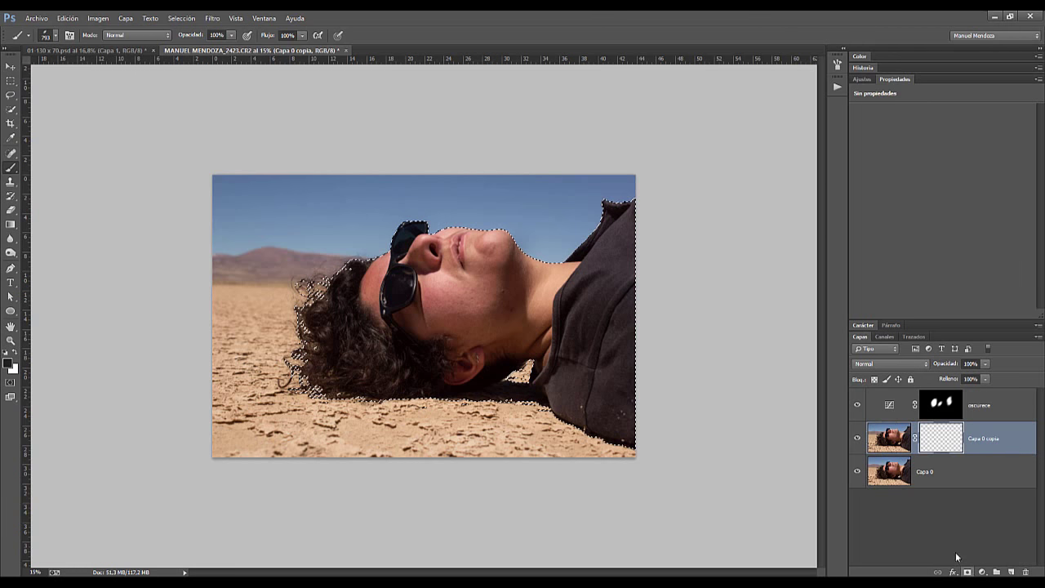
pyautogui.click(926, 475)
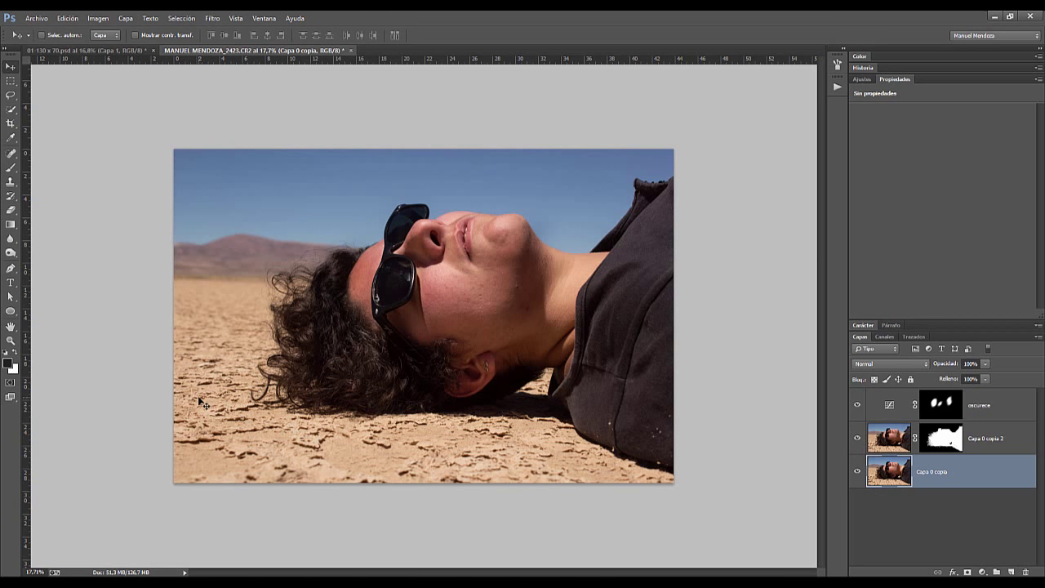
# Step: Put the stormy sky photo on new layer Capa 1, enlarged and raised to fill the photo's top
pyautogui.hotkey('ctrl', 'shift', 'alt', 'n')
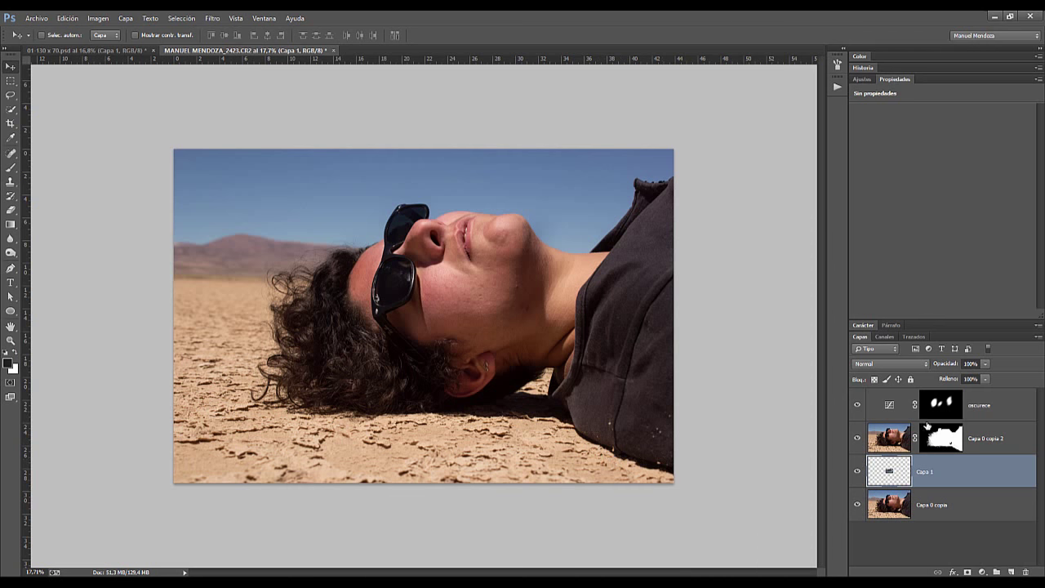
pyautogui.moveTo(857, 439); pyautogui.dragTo(857, 409)
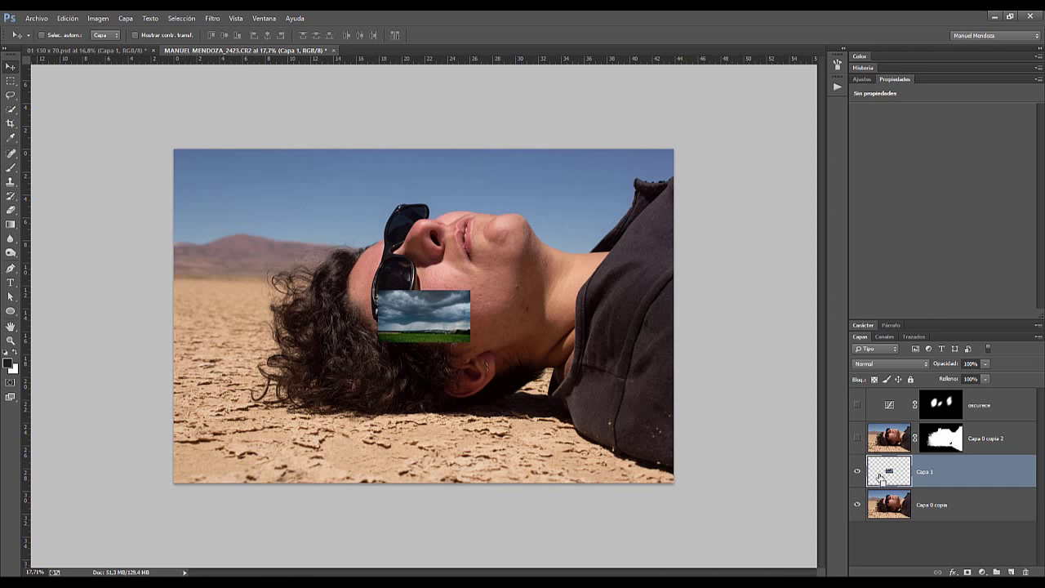
pyautogui.hotkey('ctrl', 't')
pyautogui.moveTo(472, 292); pyautogui.dragTo(710, 155)
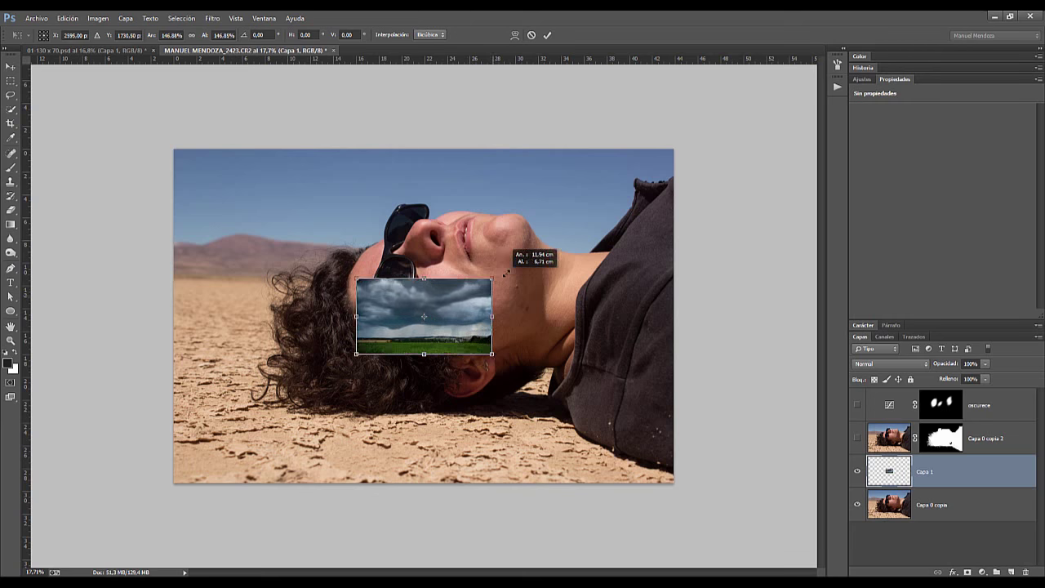
pyautogui.moveTo(578, 285); pyautogui.dragTo(580, 214)
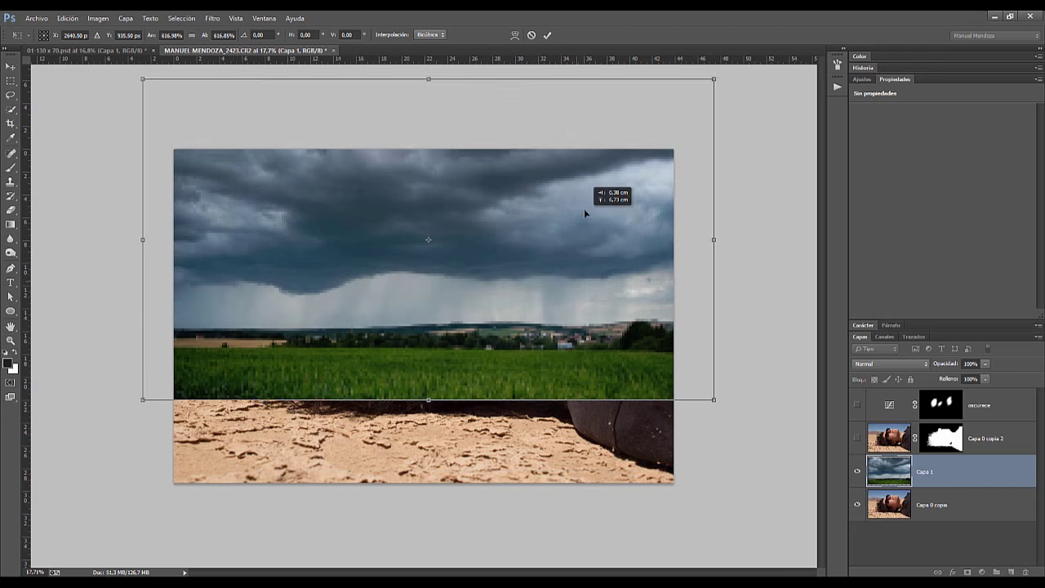
pyautogui.press('Return')
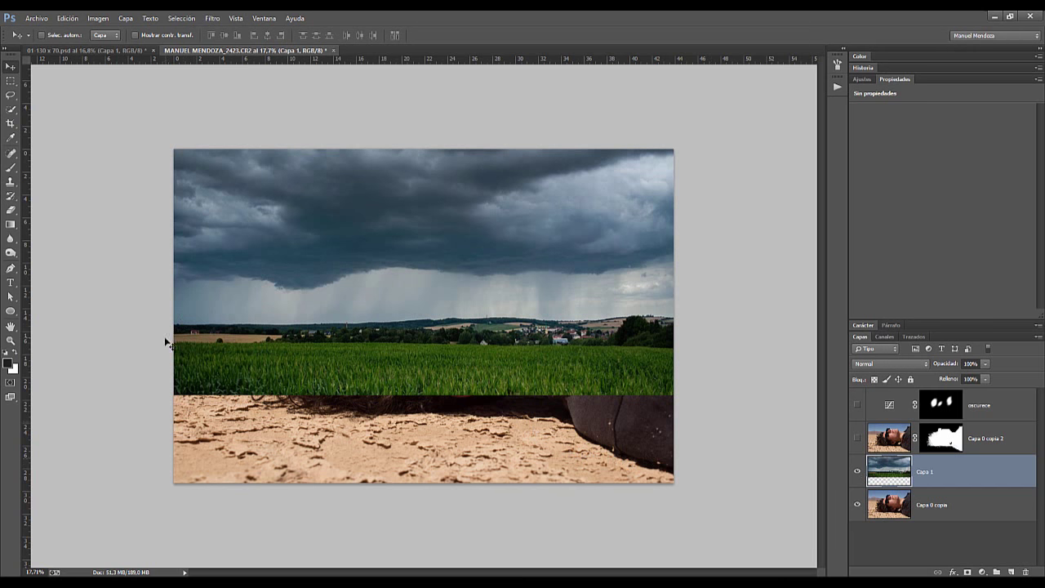
pyautogui.click(858, 438)
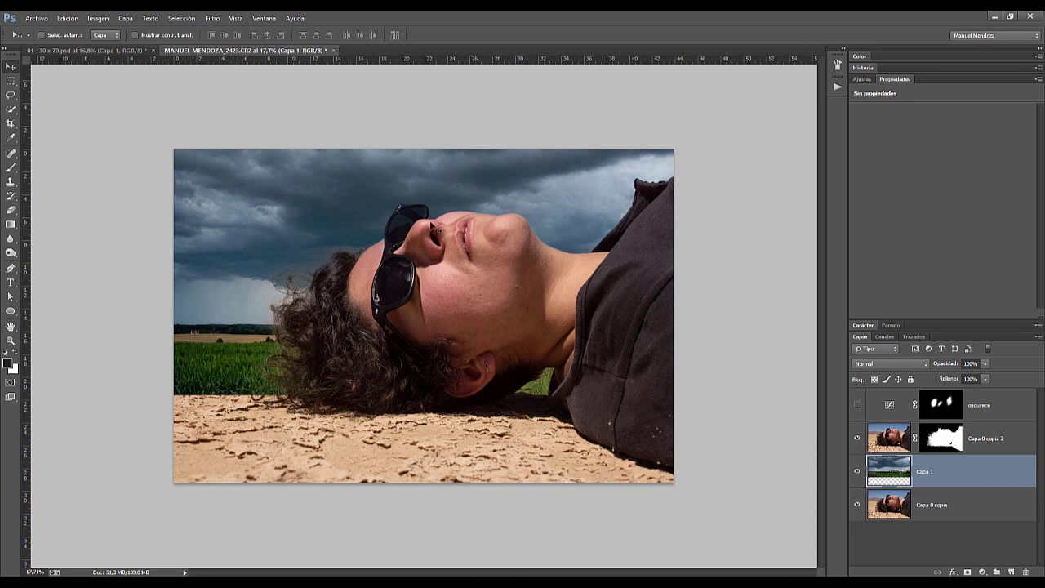
# Step: Rename the bottom portrait layer 'fondo', then select Capa 1 with the cut-out subject hidden
pyautogui.click(858, 439)
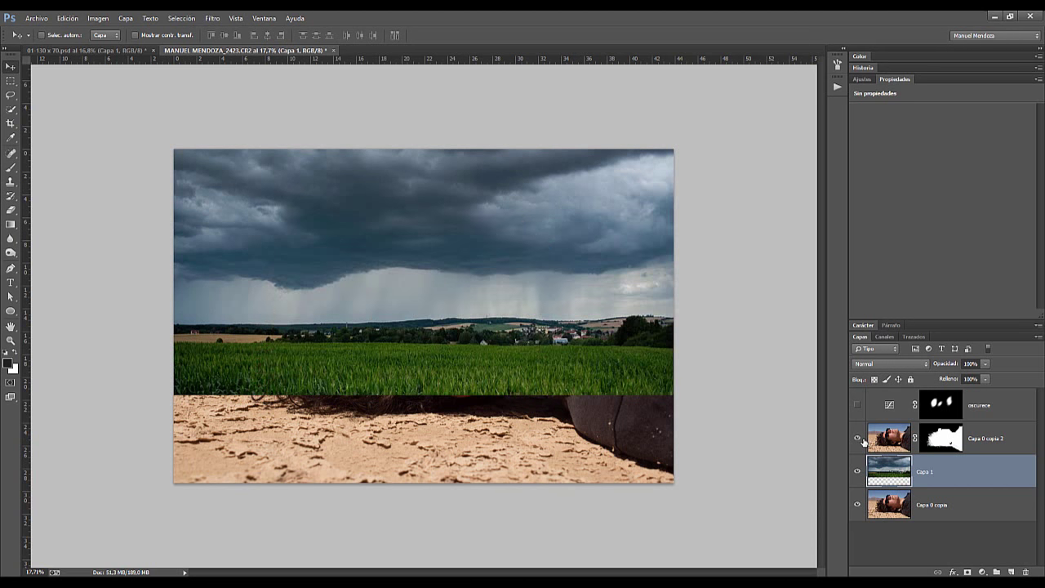
pyautogui.click(858, 439)
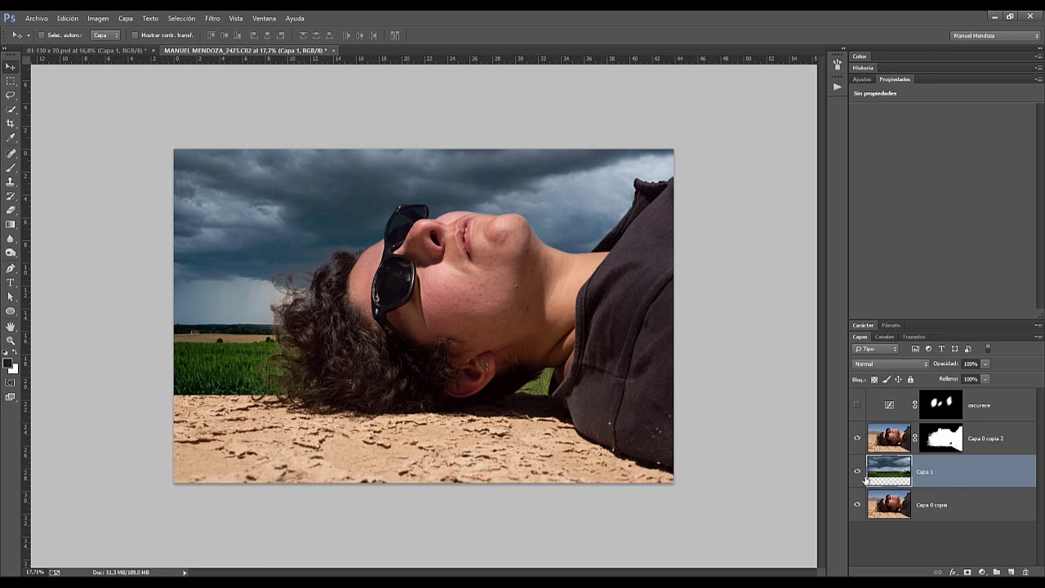
pyautogui.click(891, 503)
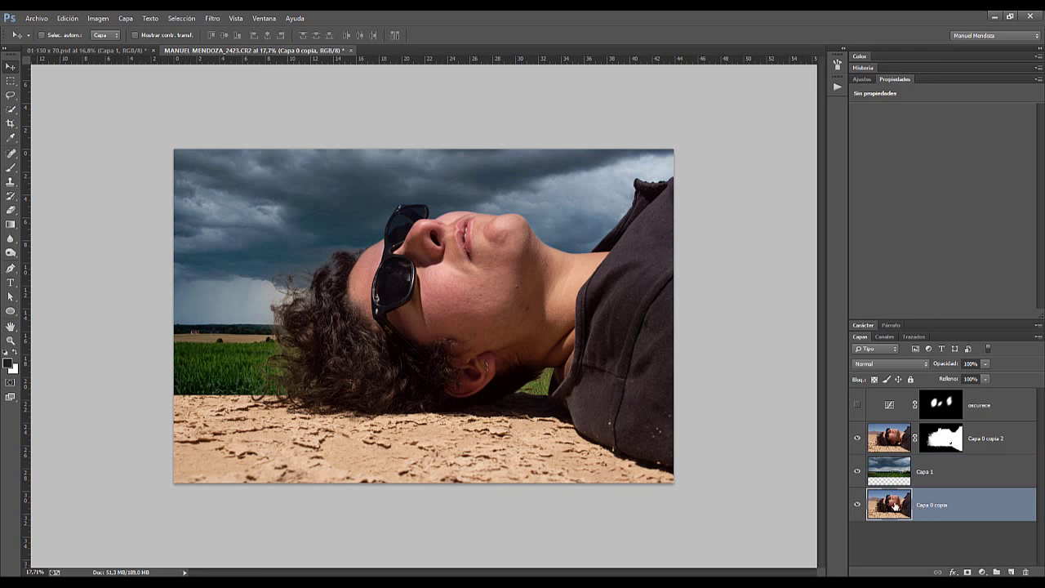
pyautogui.doubleClick(922, 505)
pyautogui.write('fondo')
pyautogui.press('Return')
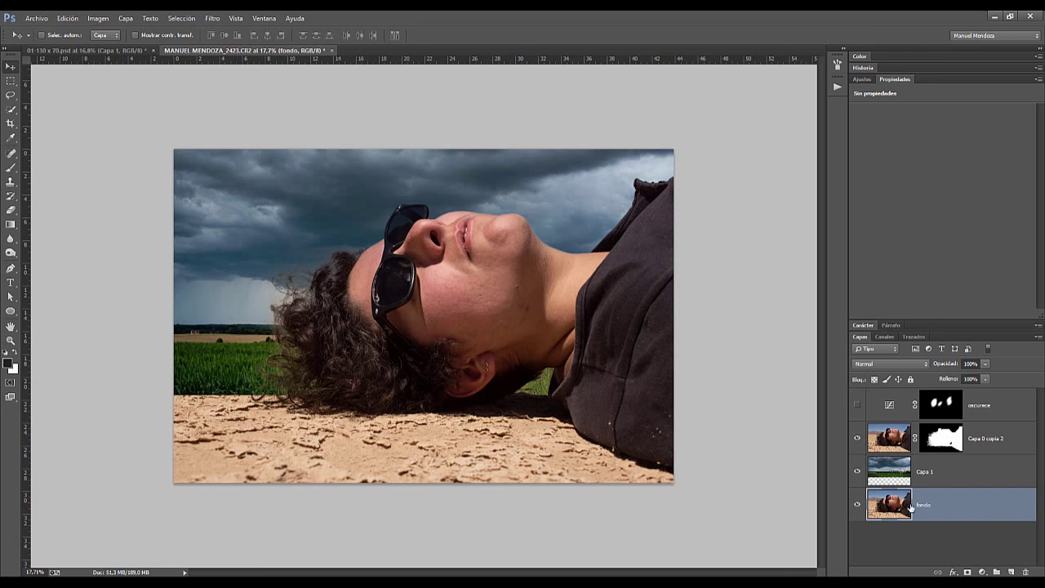
pyautogui.click(930, 476)
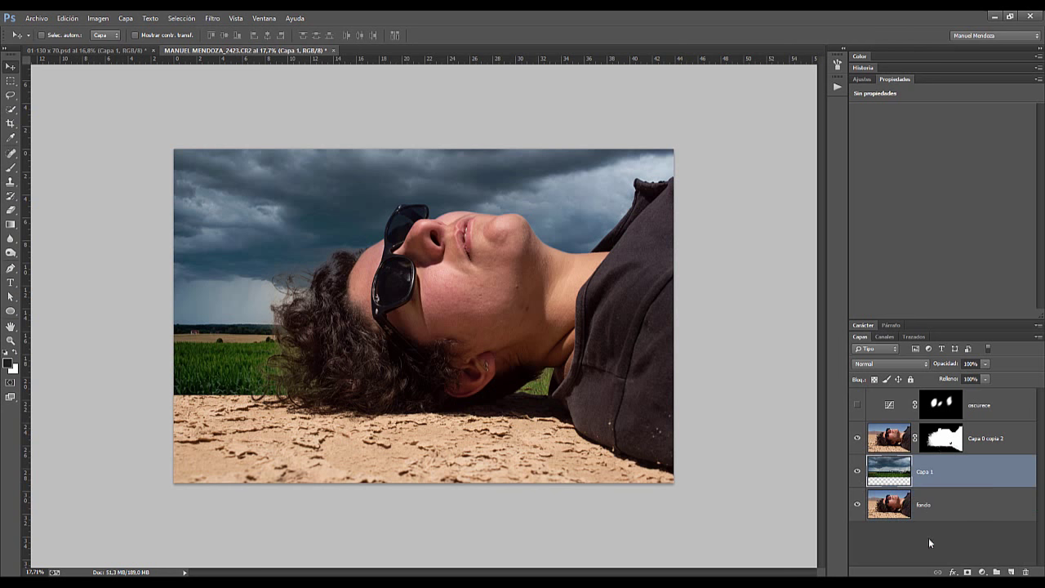
pyautogui.click(858, 439)
# Step: Mask Capa 1 and paint black over the grass strip of the field
pyautogui.click(968, 571)
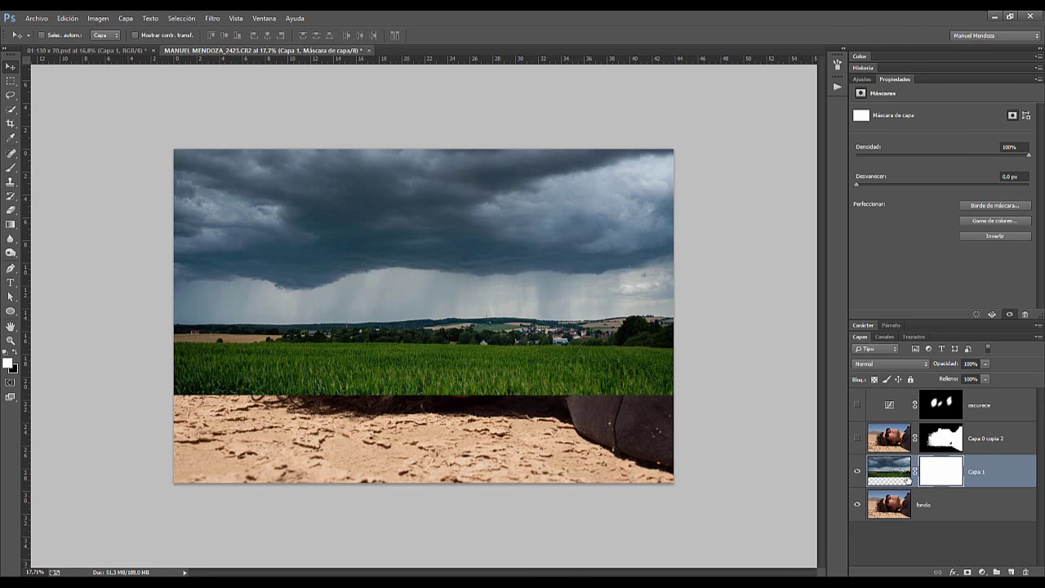
pyautogui.click(10, 168)
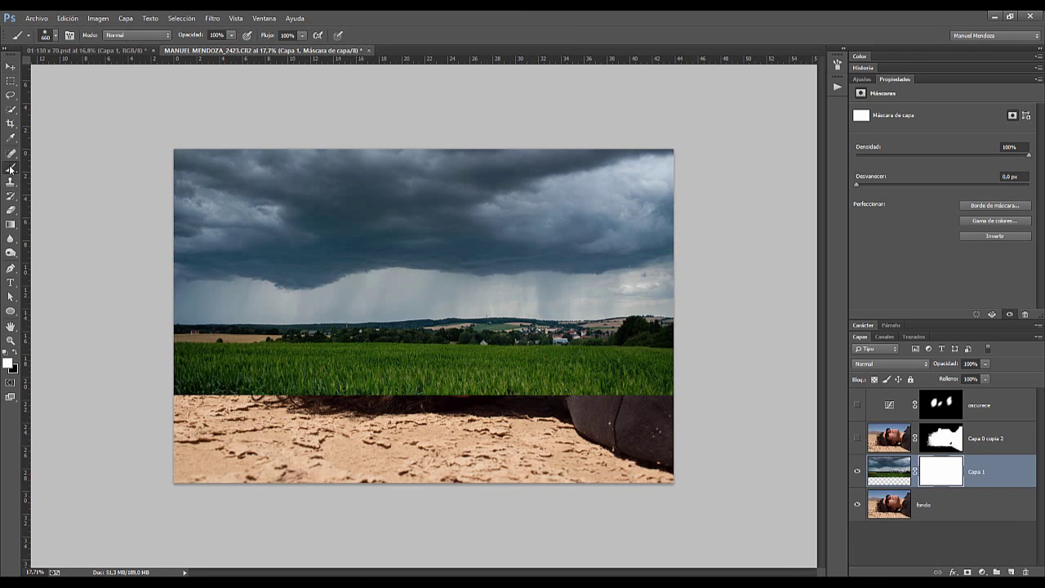
pyautogui.press('x')
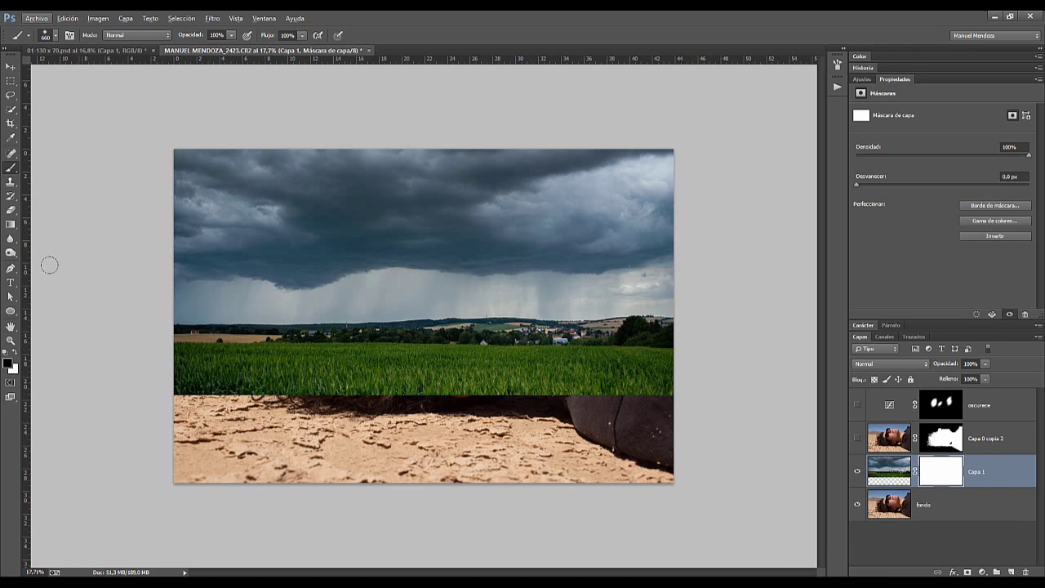
pyautogui.moveTo(206, 397)
pyautogui.mouseDown()
pyautogui.moveTo(323, 390)
pyautogui.moveTo(139, 357)
pyautogui.moveTo(469, 372)
pyautogui.moveTo(661, 359)
pyautogui.moveTo(147, 350)
pyautogui.mouseUp()
pyautogui.moveTo(372, 349)
pyautogui.mouseDown()
pyautogui.moveTo(670, 346)
pyautogui.moveTo(372, 341)
pyautogui.mouseUp()
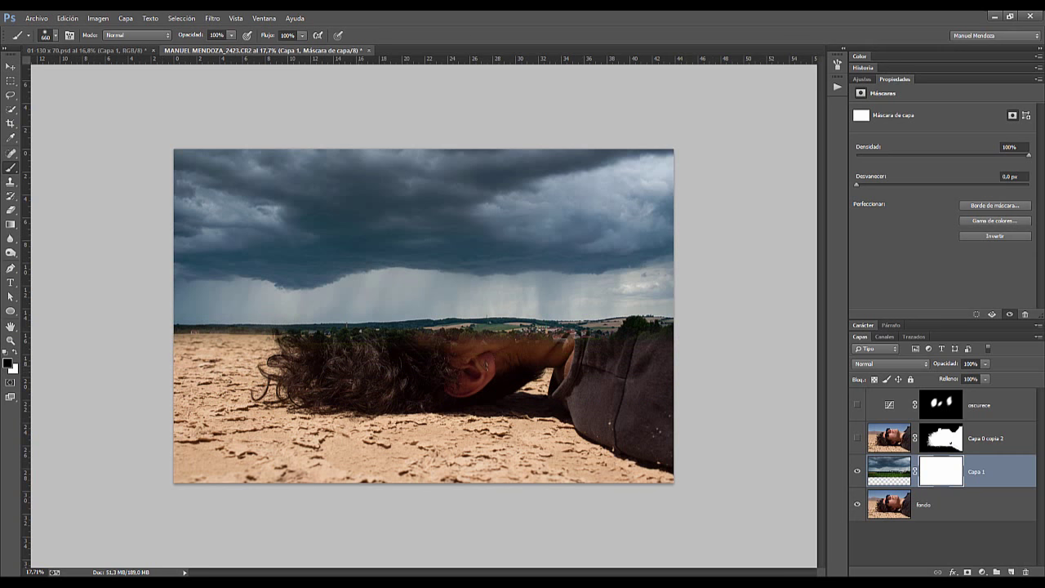
# Step: Shift the storm sky higher and show the cut-out subject over it again
pyautogui.press('v')
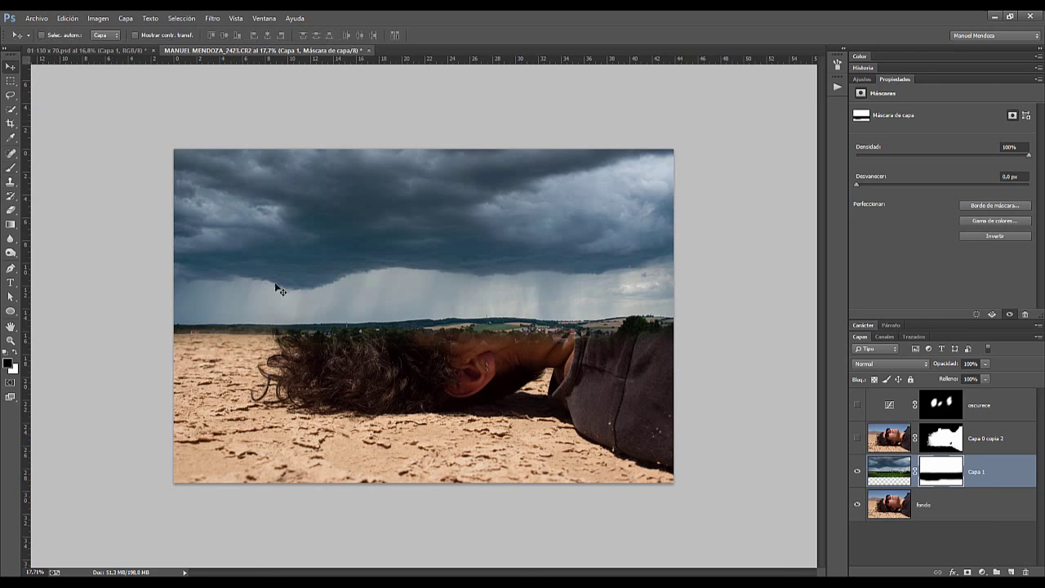
pyautogui.moveTo(275, 287); pyautogui.dragTo(279, 177)
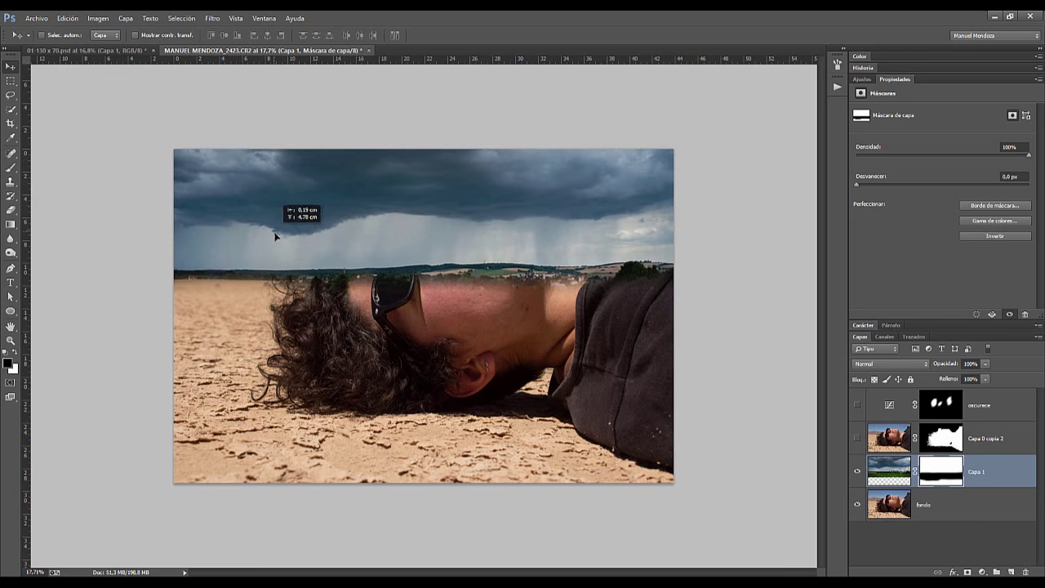
pyautogui.moveTo(280, 176); pyautogui.dragTo(277, 250)
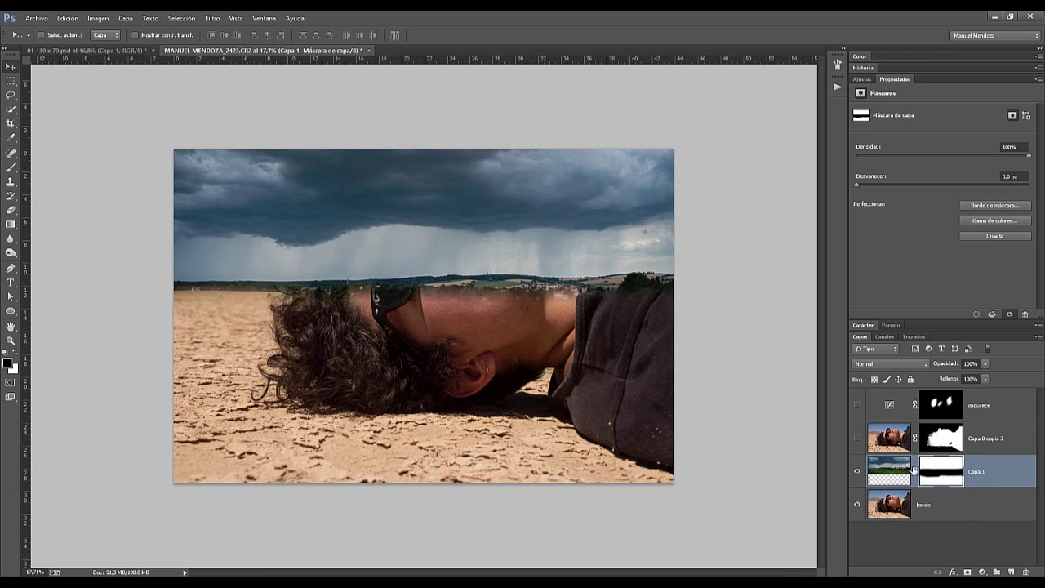
pyautogui.click(858, 439)
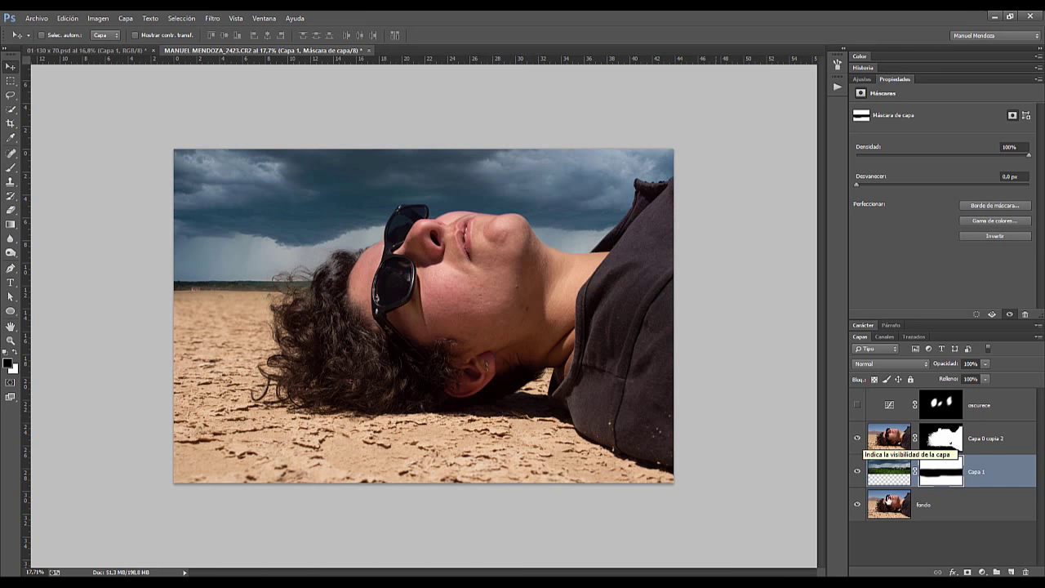
pyautogui.click(857, 472)
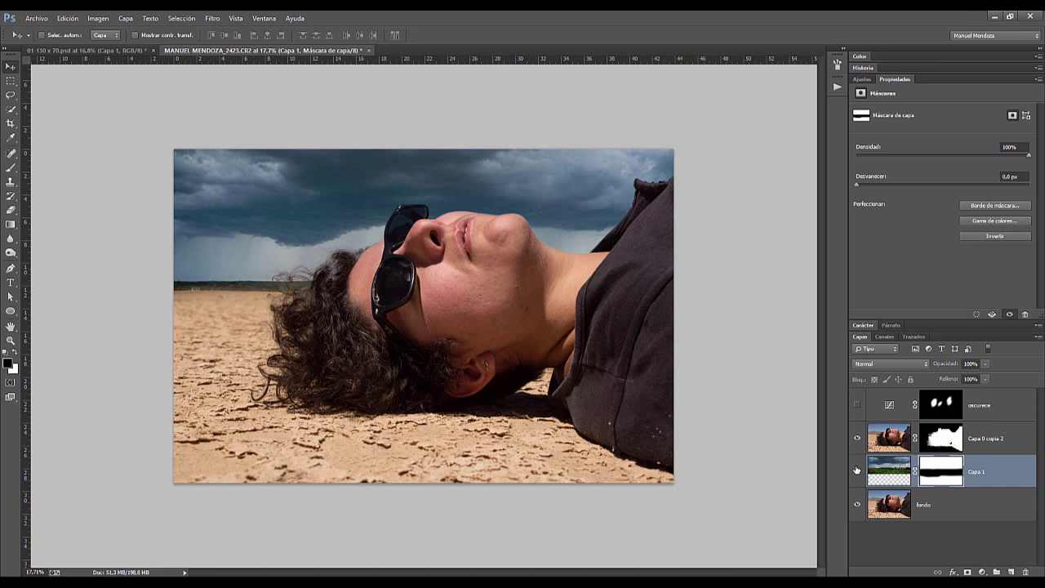
pyautogui.click(857, 471)
pyautogui.click(985, 363)
# Step: Test Capa 1 at 73% opacity, nudge it up, restore 100%, and show the oscurece layer
pyautogui.moveTo(983, 377); pyautogui.dragTo(971, 381)
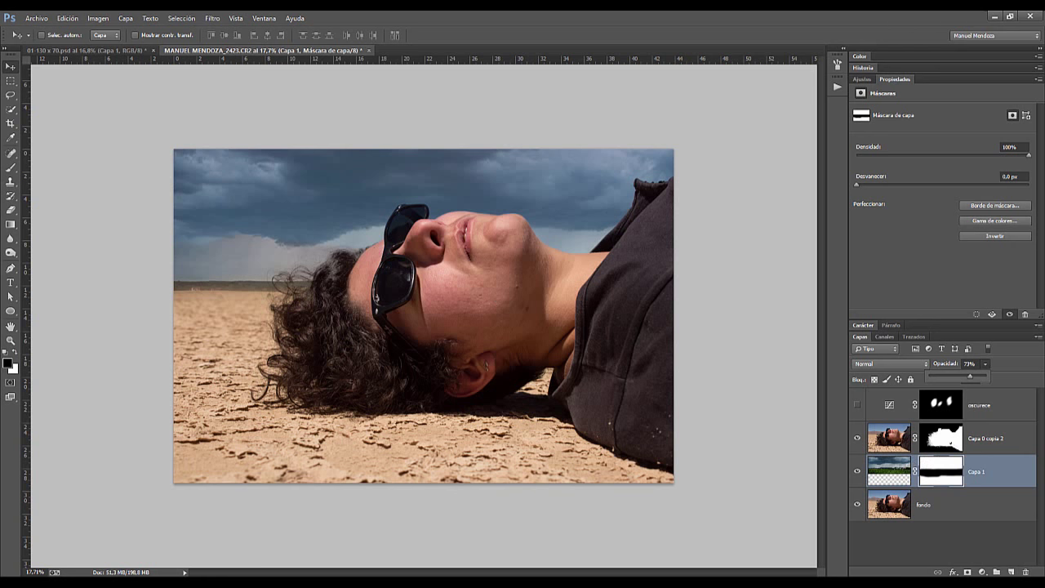
pyautogui.click(10, 78)
pyautogui.moveTo(266, 248)
pyautogui.mouseDown()
pyautogui.moveTo(262, 302)
pyautogui.moveTo(265, 236)
pyautogui.moveTo(324, 196)
pyautogui.moveTo(280, 175)
pyautogui.moveTo(292, 203)
pyautogui.moveTo(276, 168)
pyautogui.moveTo(274, 221)
pyautogui.moveTo(273, 211)
pyautogui.mouseUp()
pyautogui.click(984, 364)
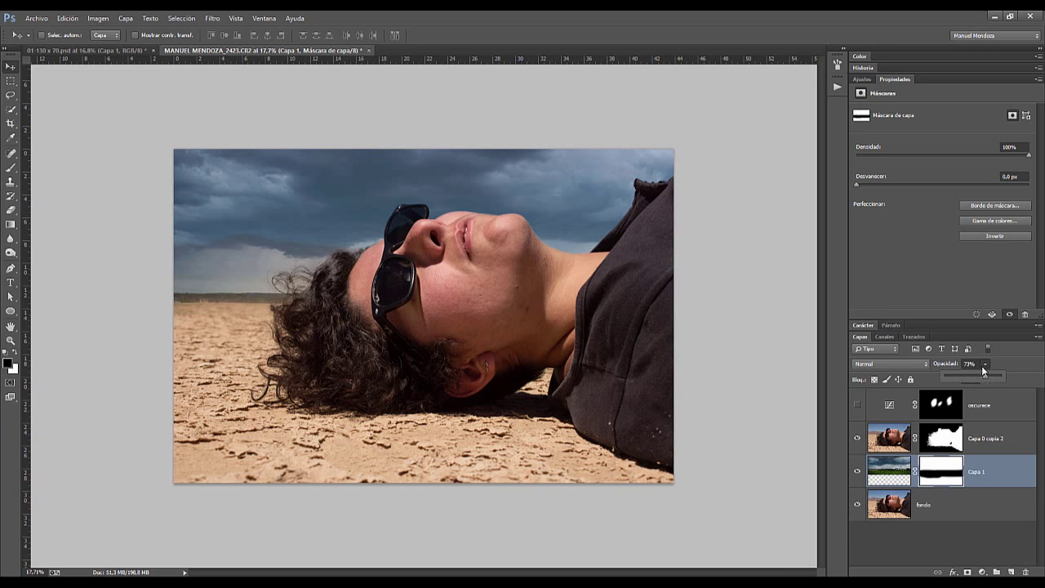
pyautogui.moveTo(984, 370); pyautogui.dragTo(1001, 372)
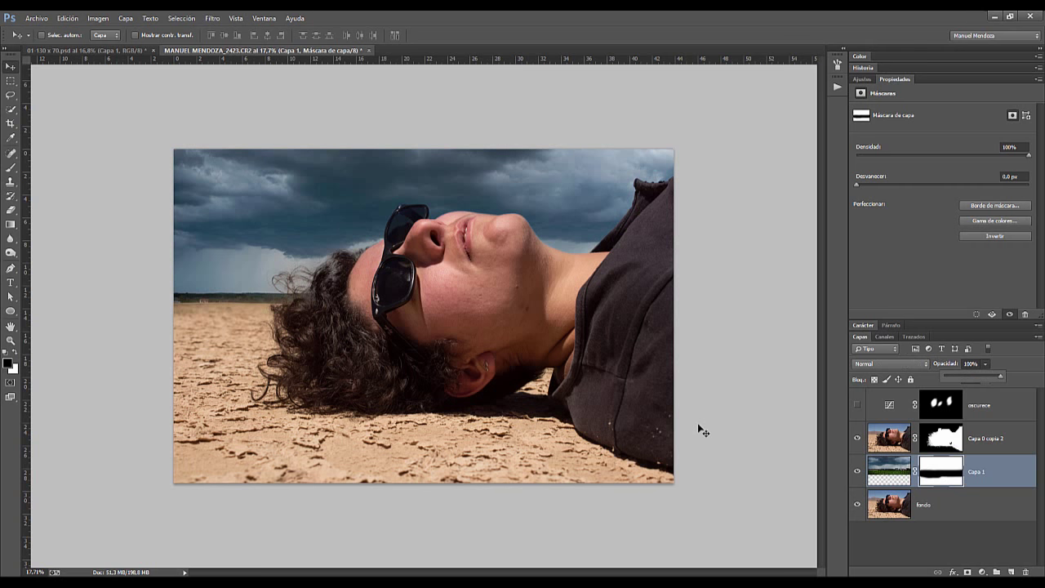
pyautogui.click(857, 405)
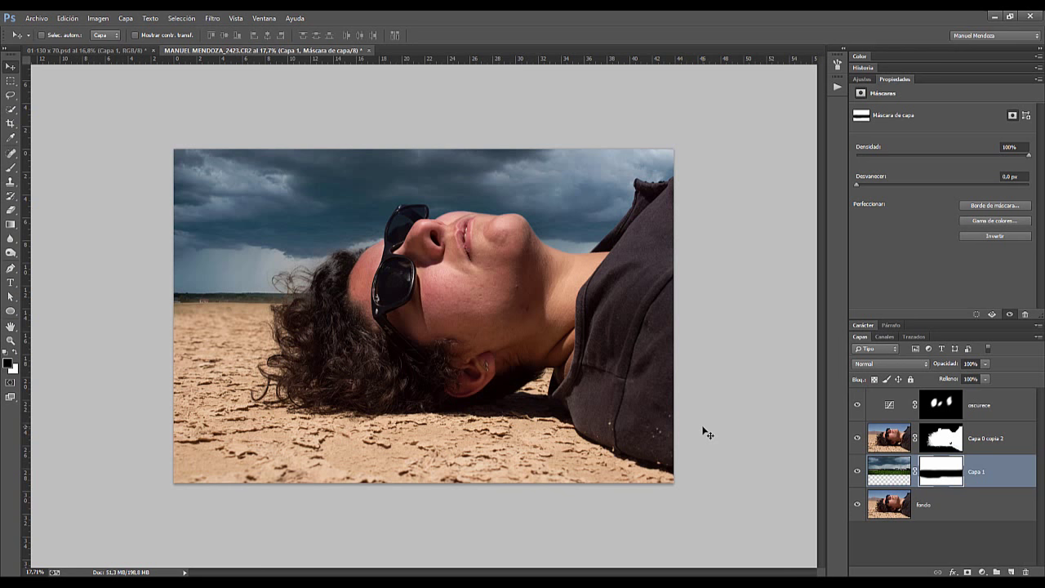
pyautogui.click(968, 418)
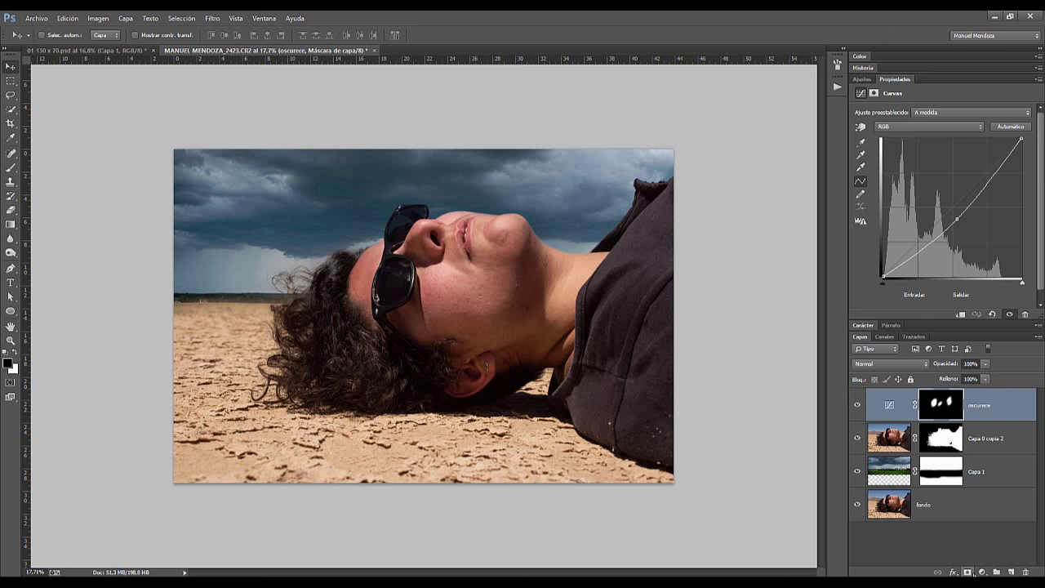
# Step: Add a Curvas 1 Curves adjustment layer with the curve pulled down to 183/87 to darken
pyautogui.click(983, 572)
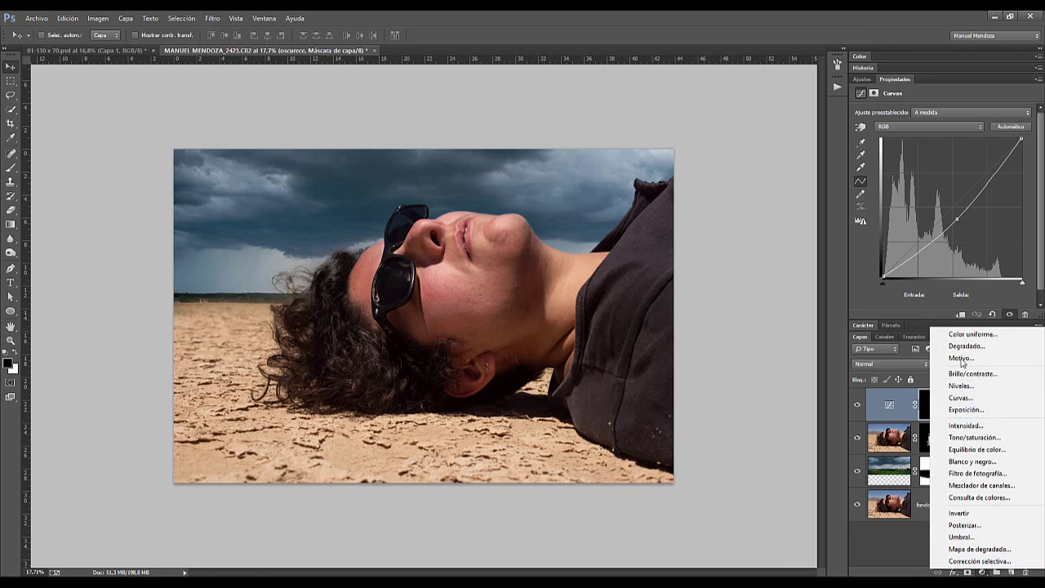
pyautogui.click(977, 399)
pyautogui.moveTo(983, 178); pyautogui.dragTo(983, 231)
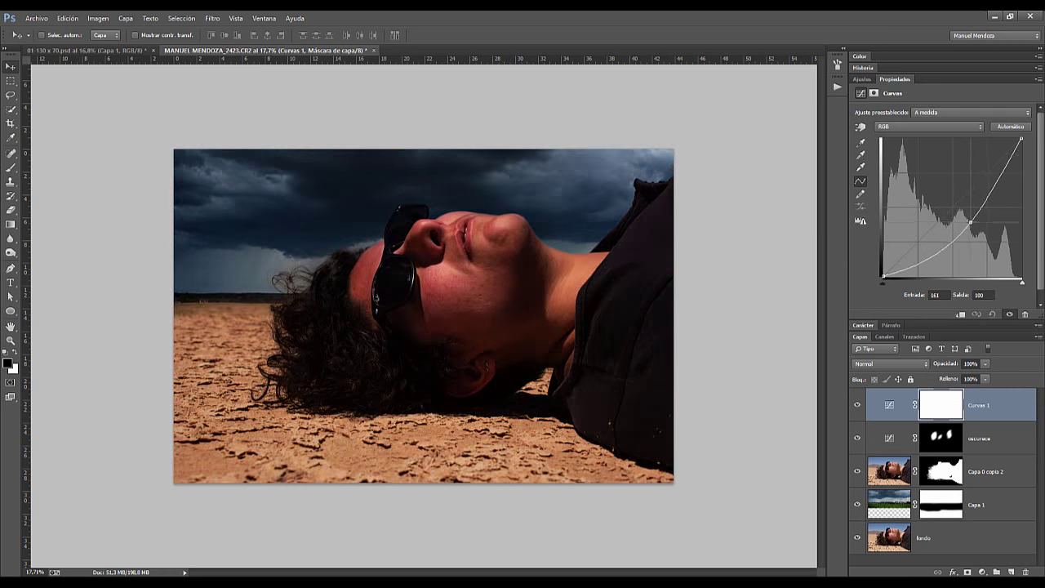
# Step: Draw a top-to-bottom gradient on the Curvas 1 mask, then check the mask and compare
pyautogui.click(10, 223)
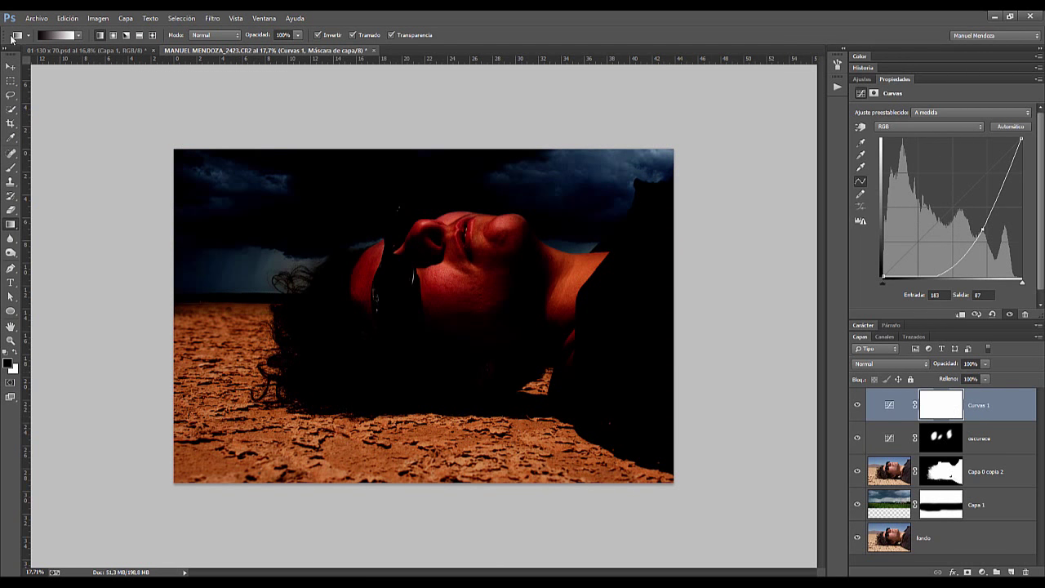
pyautogui.moveTo(351, 165); pyautogui.dragTo(372, 377)
pyautogui.moveTo(392, 319); pyautogui.dragTo(388, 450)
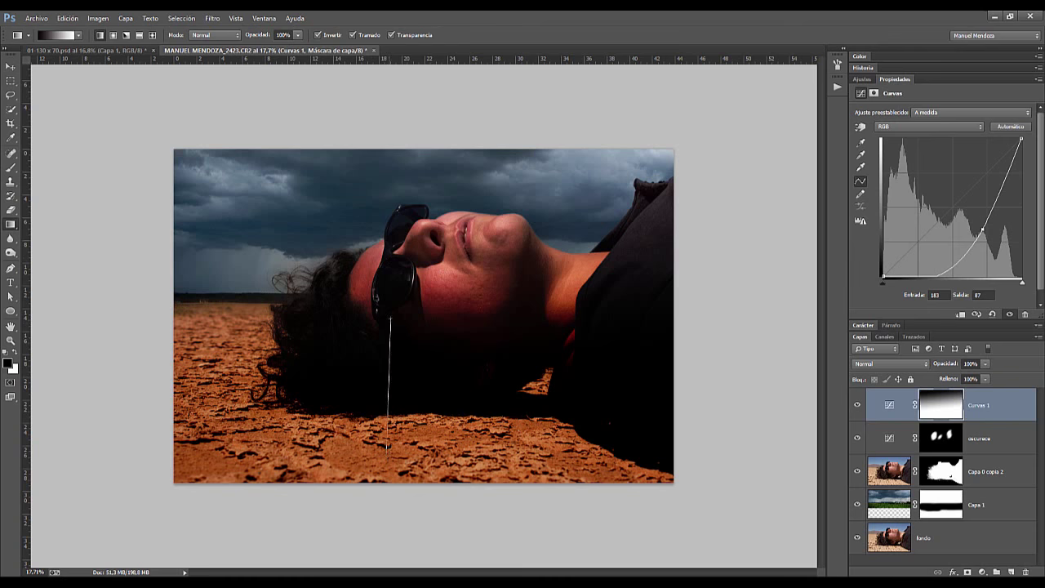
pyautogui.moveTo(468, 204); pyautogui.dragTo(456, 335)
pyautogui.moveTo(433, 144)
pyautogui.mouseDown()
pyautogui.moveTo(399, 374)
pyautogui.moveTo(444, 488)
pyautogui.mouseUp()
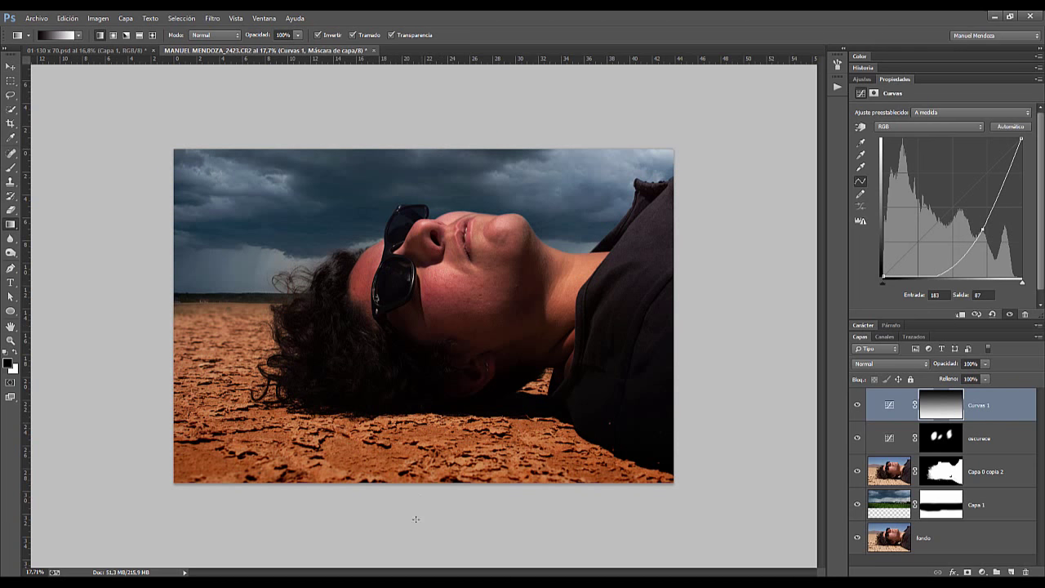
pyautogui.moveTo(421, 294); pyautogui.dragTo(646, 511)
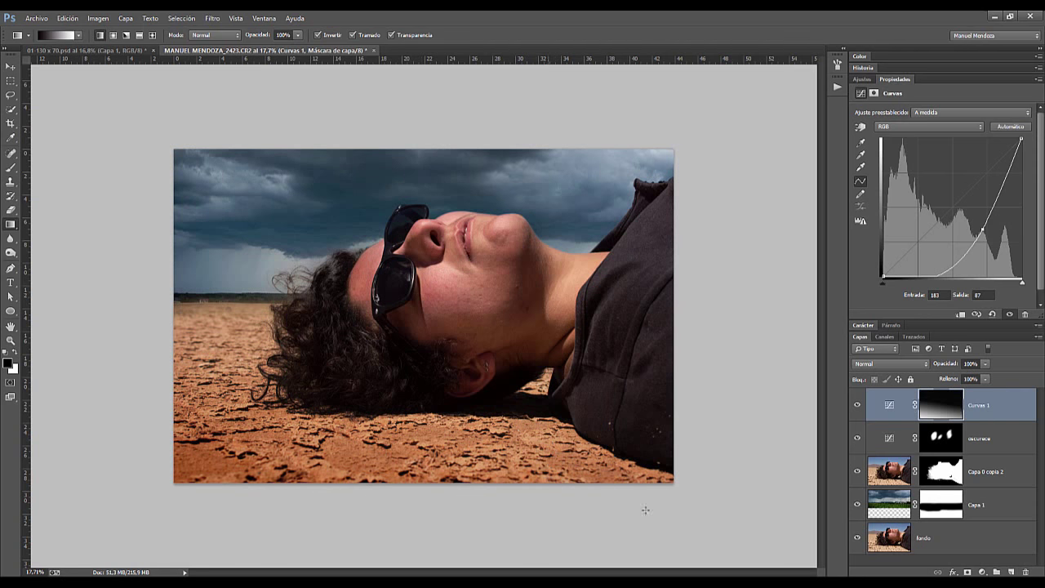
pyautogui.keyDown('alt'); pyautogui.click(946, 405); pyautogui.keyUp('alt')
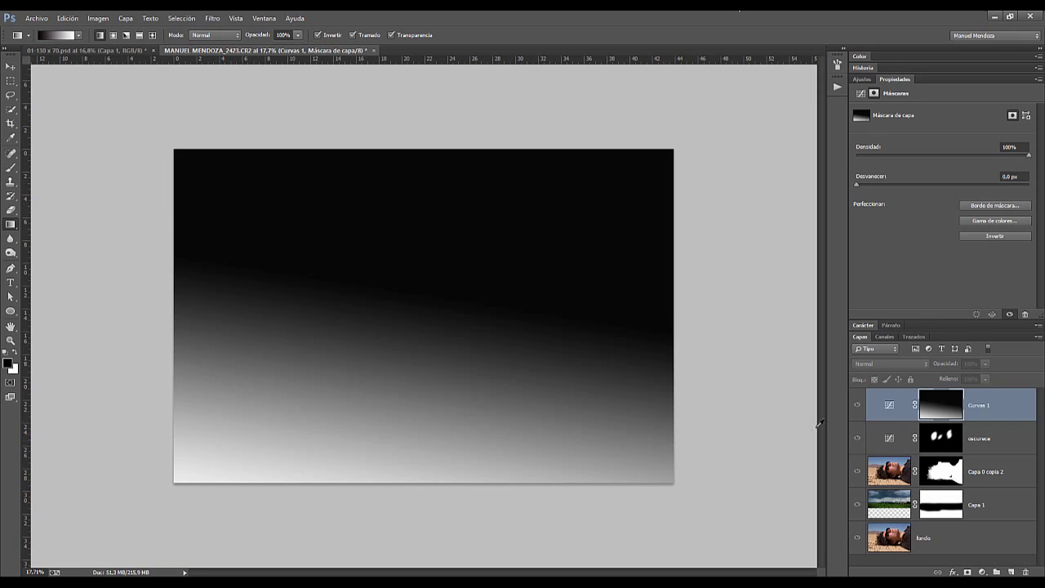
pyautogui.click(858, 405)
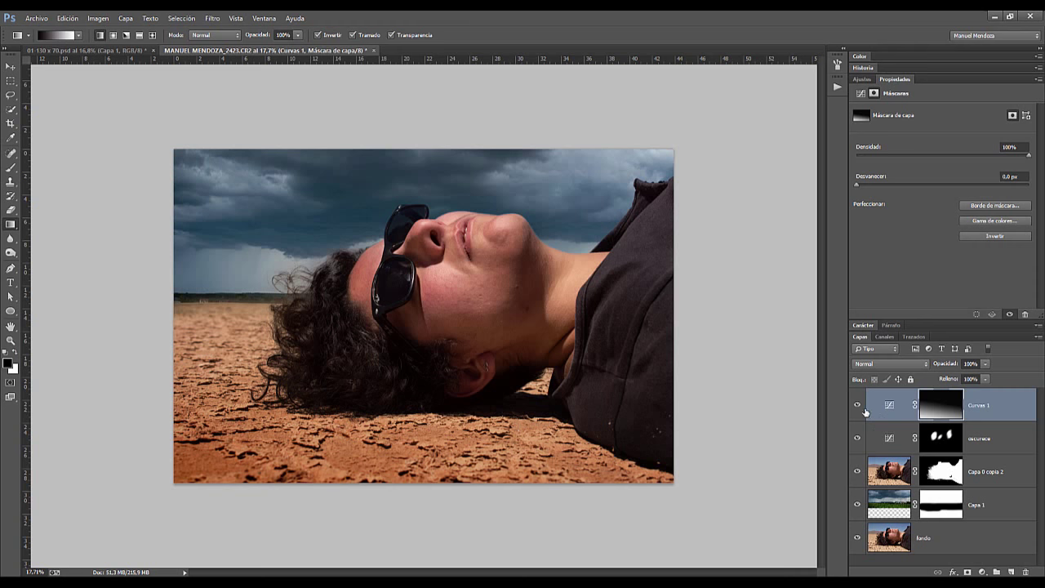
pyautogui.click(857, 405)
pyautogui.click(857, 405)
pyautogui.click(858, 405)
pyautogui.click(857, 405)
pyautogui.scroll(1, 451, 397)
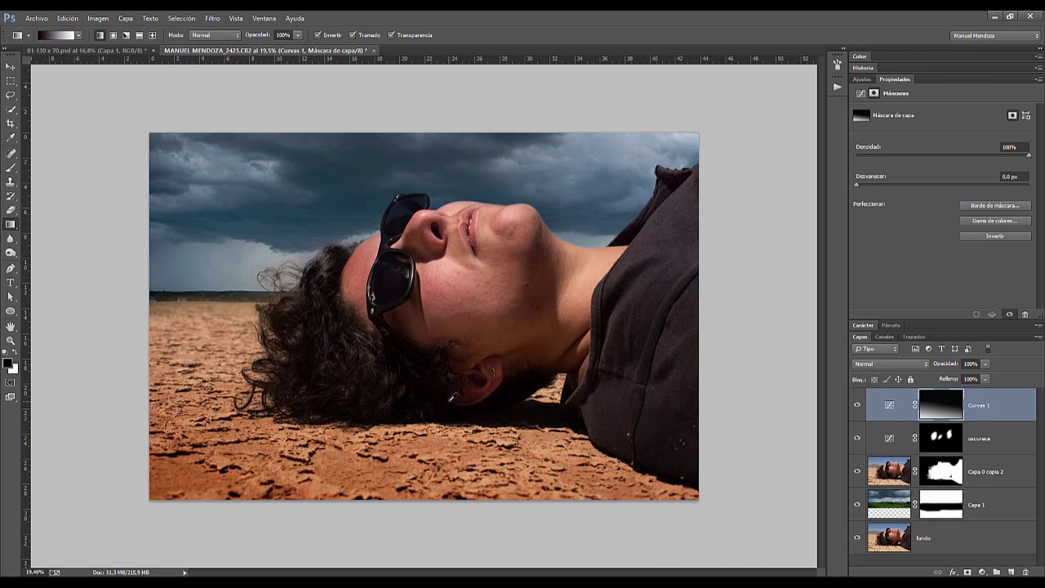
pyautogui.scroll(-1, 452, 397)
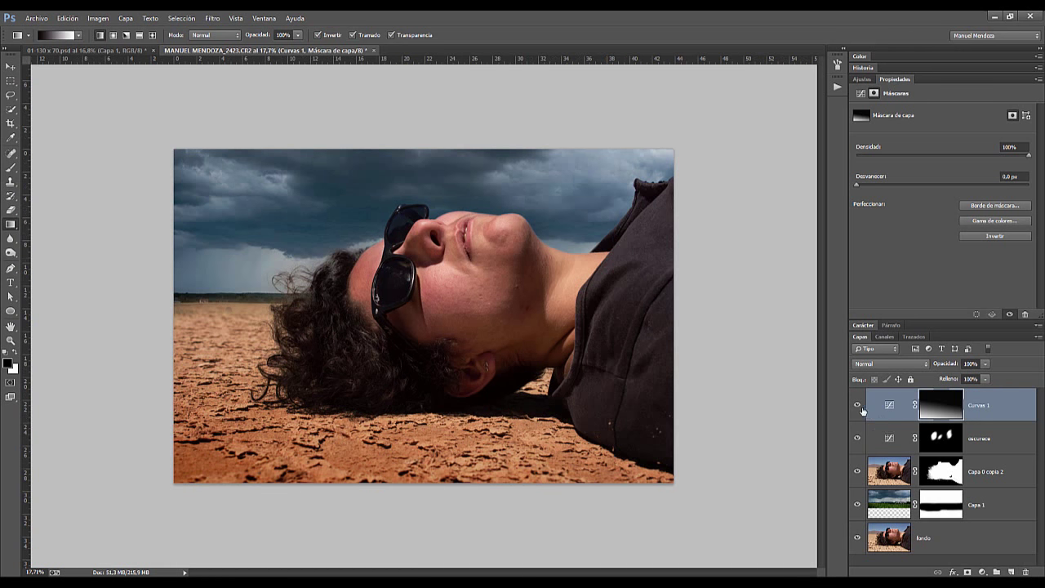
pyautogui.click(857, 405)
pyautogui.click(858, 405)
pyautogui.click(857, 405)
pyautogui.click(857, 405)
pyautogui.scroll(-1, 454, 400)
pyautogui.scroll(2, 451, 398)
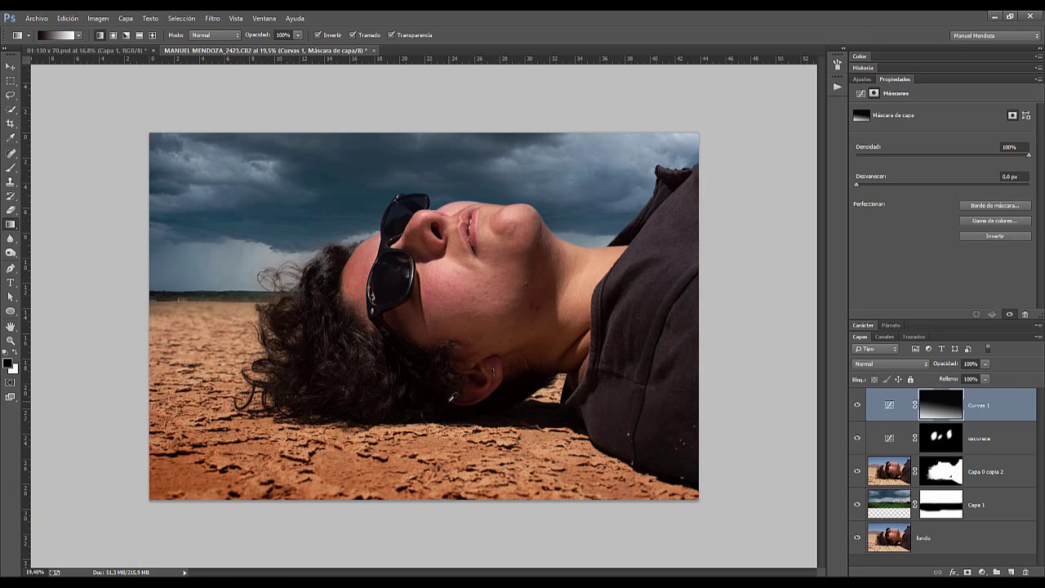